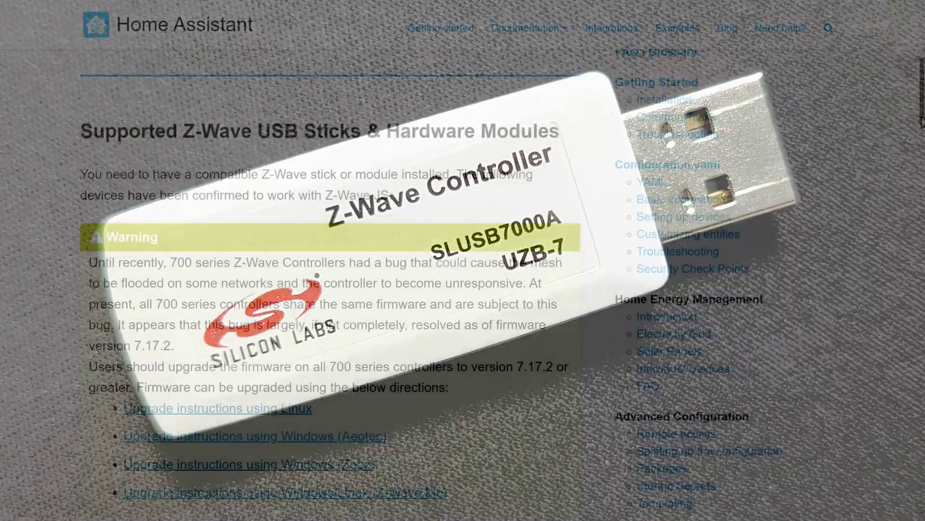
# Step: Scroll the documentation down to the 'Supported Z-Wave USB Sticks & Hardware Modules' section
pyautogui.moveTo(921, 121); pyautogui.dragTo(917, 177)
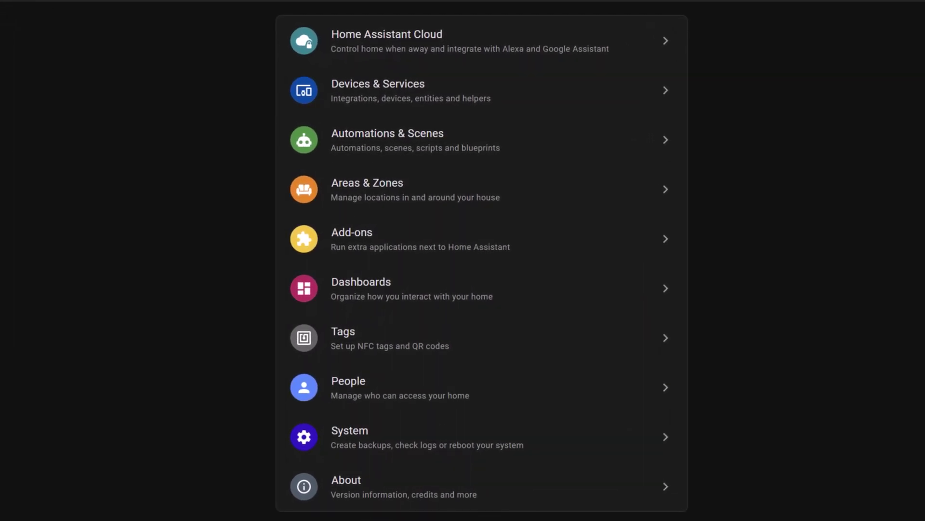
# Step: Find the Z-Wave JS add-on in the Add-on Store and open its details
pyautogui.click(588, 243)
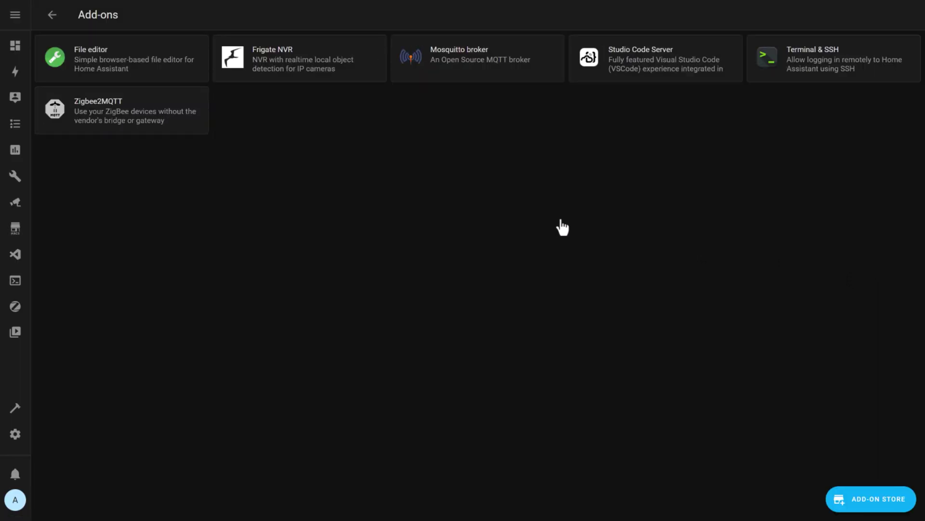
pyautogui.click(876, 495)
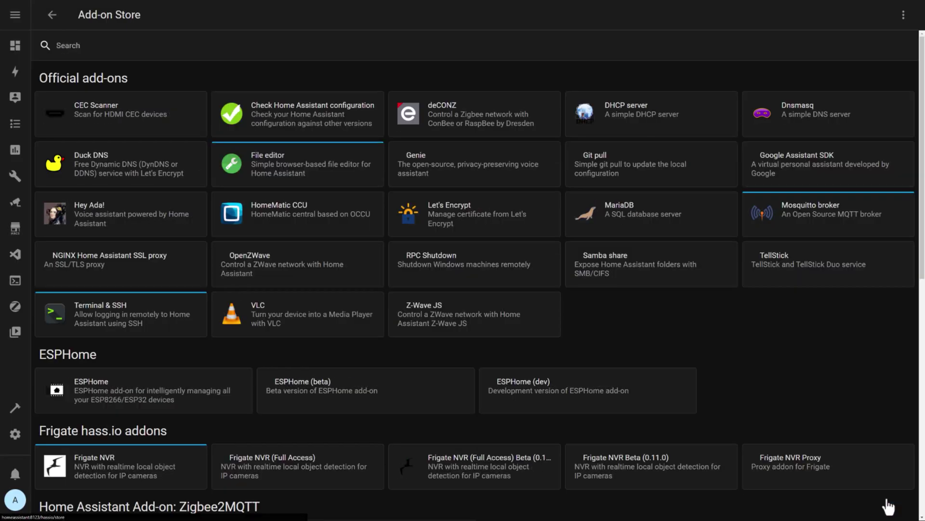
pyautogui.click(477, 326)
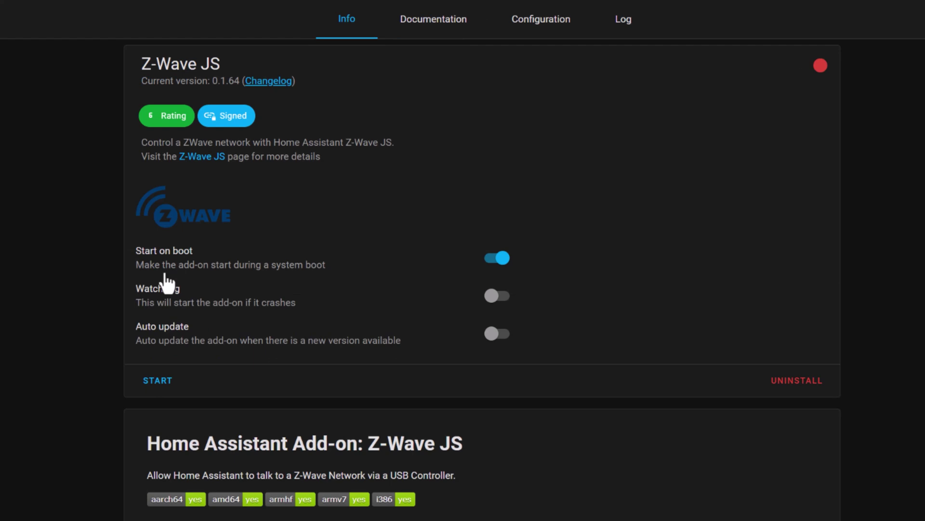
# Step: Set the add-on's controller device to the Silicon Labs /dev/serial/by-id USB stick
pyautogui.click(523, 32)
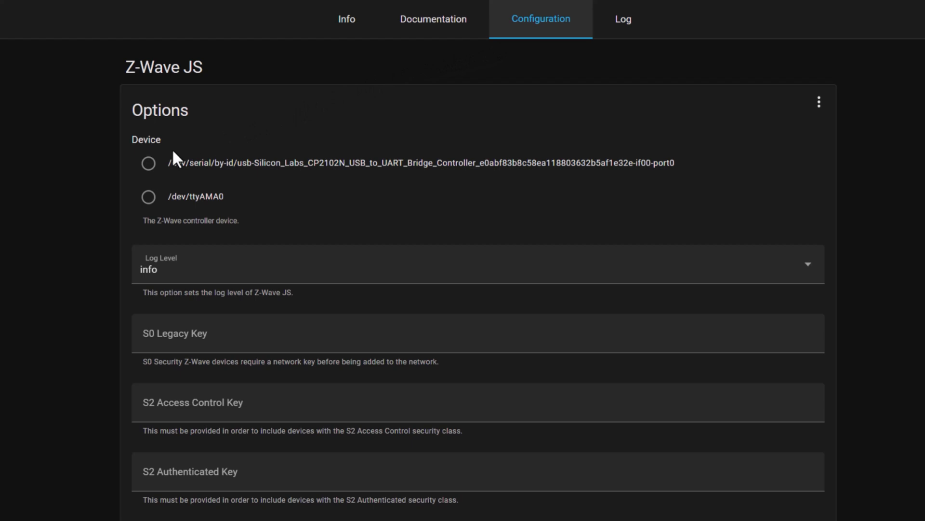
pyautogui.click(152, 168)
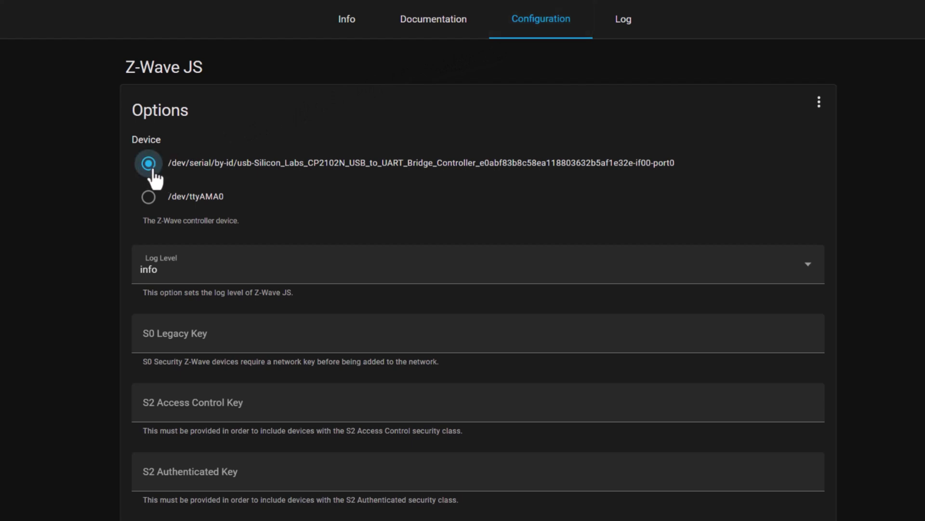
pyautogui.moveTo(167, 163); pyautogui.dragTo(585, 174)
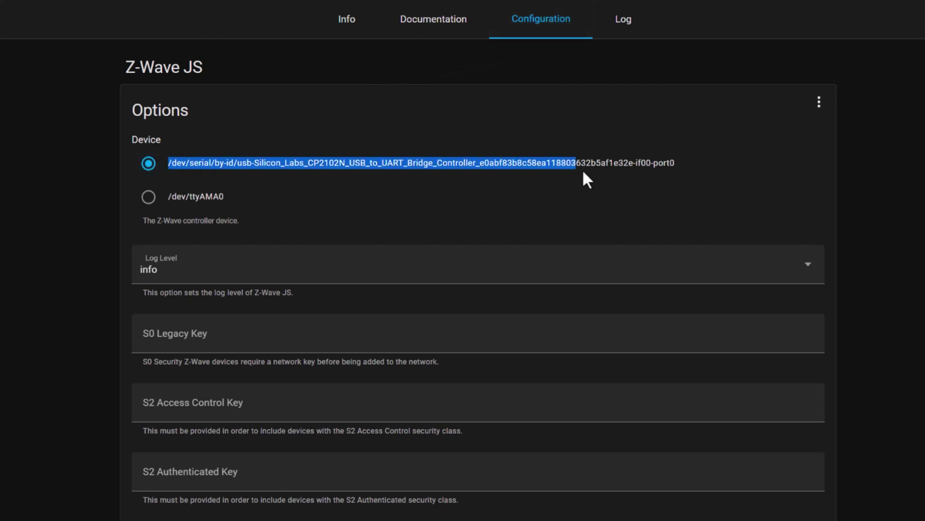
pyautogui.click(674, 163)
pyautogui.scroll(-3, 674, 163)
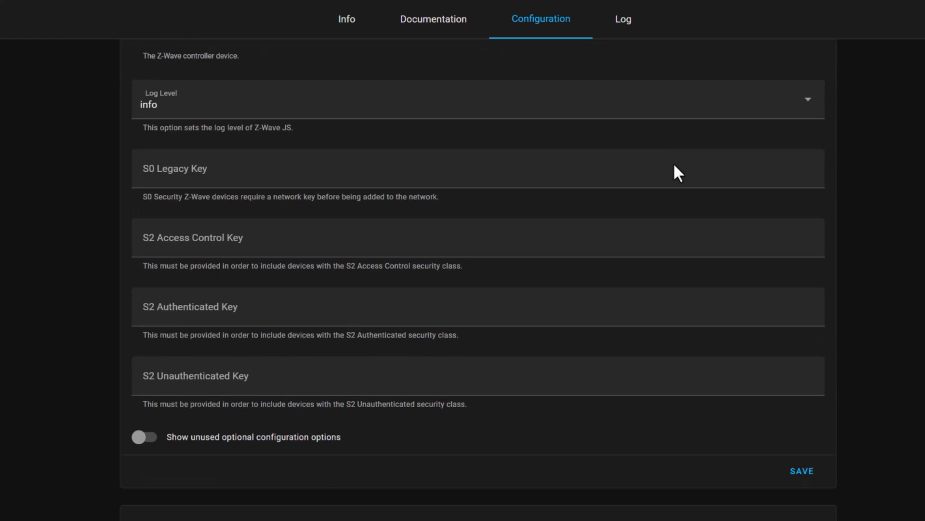
# Step: Save the device choice, enable Auto update and start the Z-Wave JS add-on
pyautogui.click(800, 472)
pyautogui.click(348, 29)
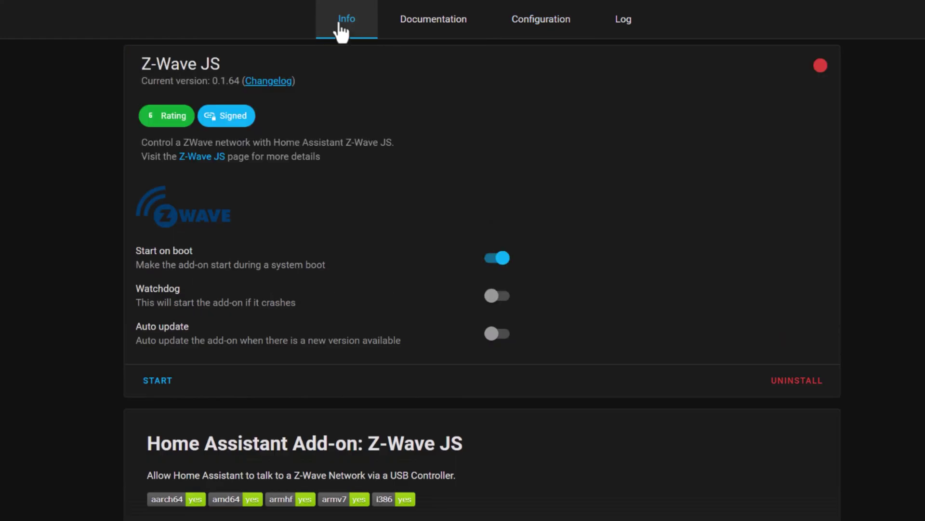
pyautogui.click(494, 334)
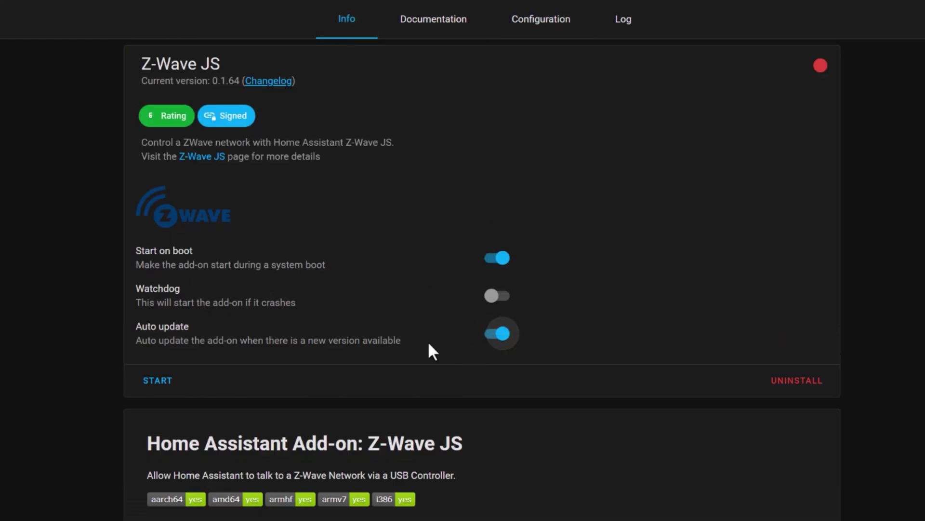
pyautogui.click(162, 381)
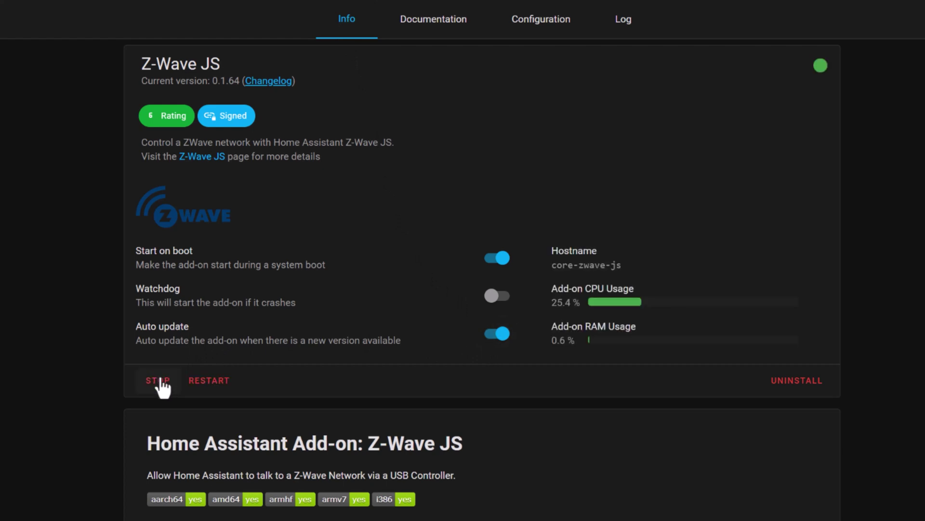
# Step: Check the add-on's startup log and review the generated security keys in Configuration
pyautogui.click(624, 26)
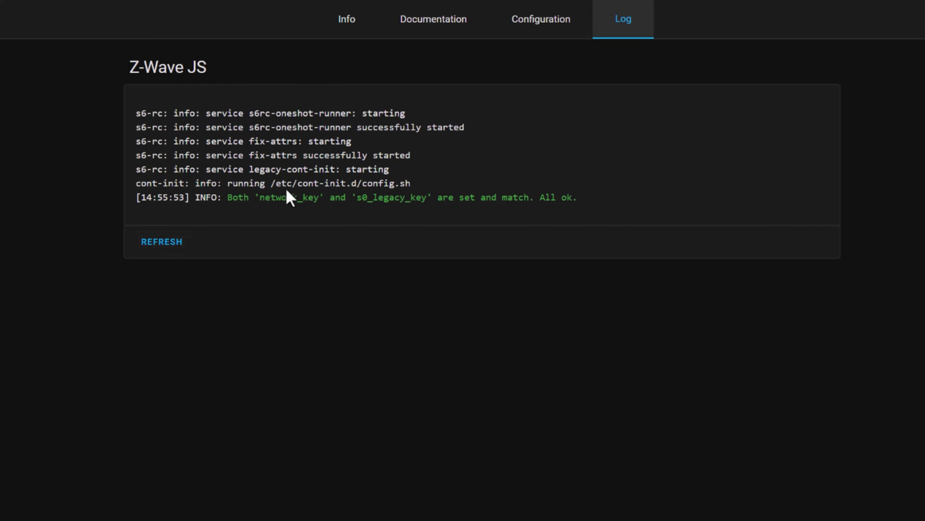
pyautogui.click(524, 39)
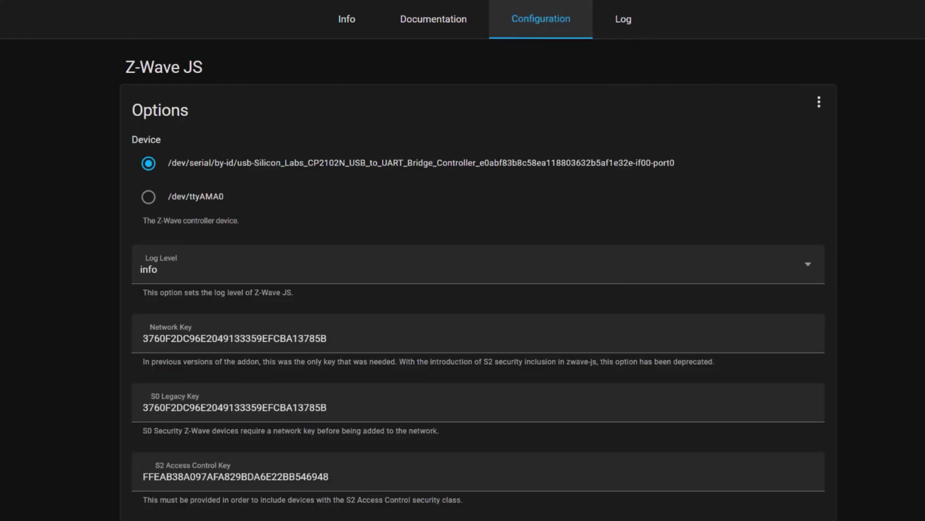
pyautogui.scroll(-3, 479, 282)
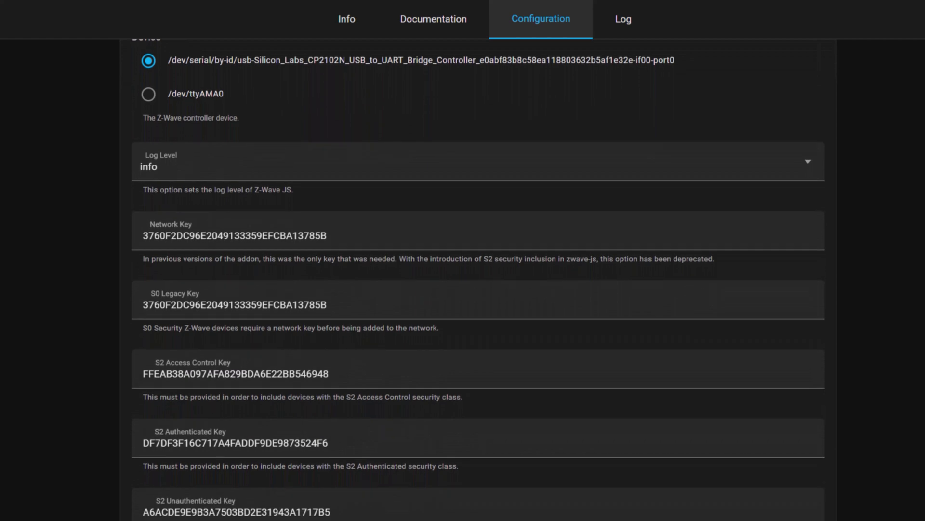
pyautogui.scroll(-2, 479, 282)
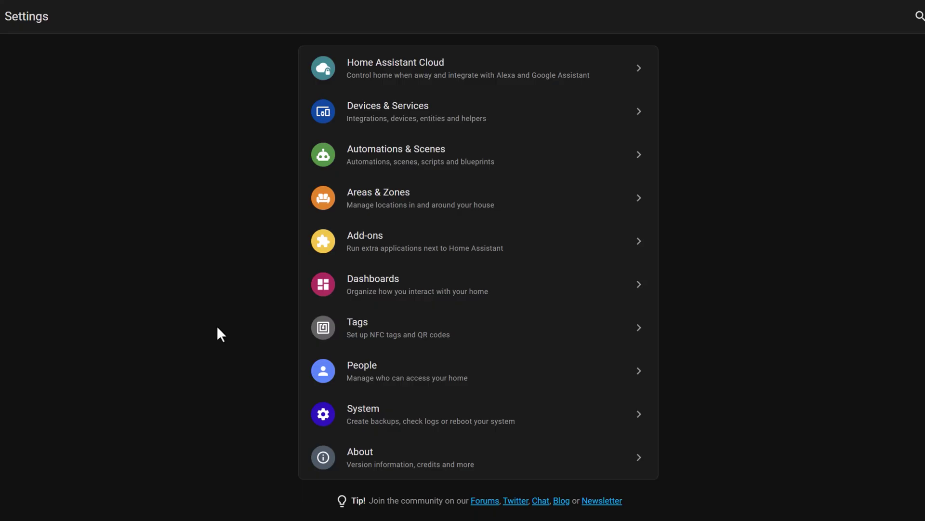
# Step: Add the Z-Wave JS integration via search 'z-wa', using the Supervisor add-on, and finish setup
pyautogui.click(430, 114)
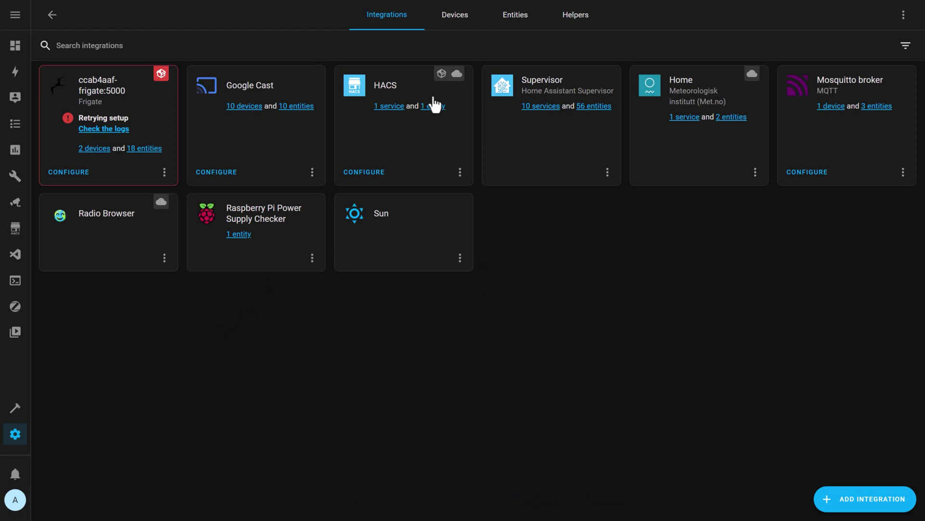
pyautogui.click(845, 500)
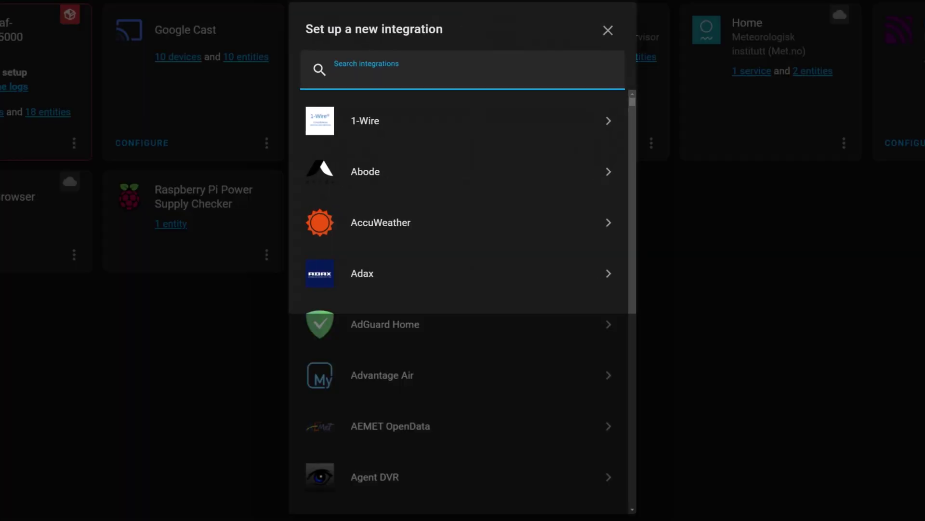
pyautogui.write('z-wa')
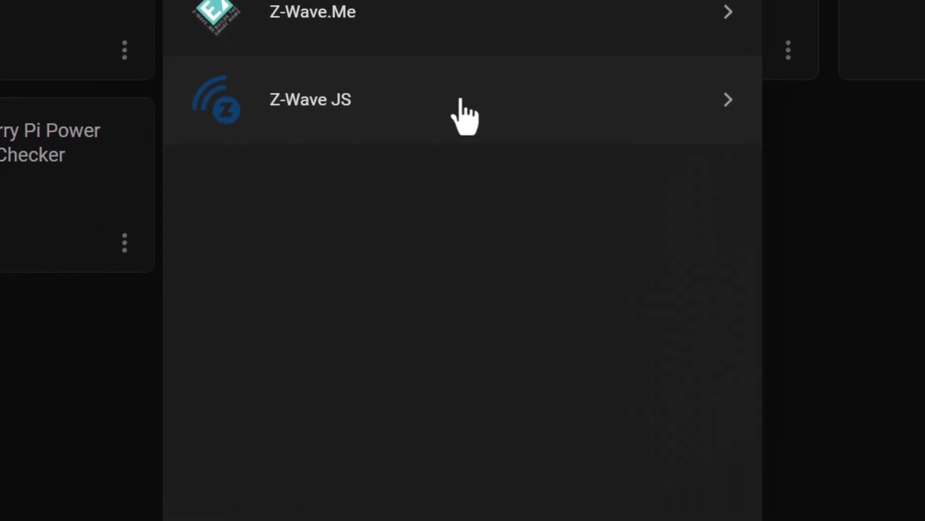
pyautogui.click(459, 180)
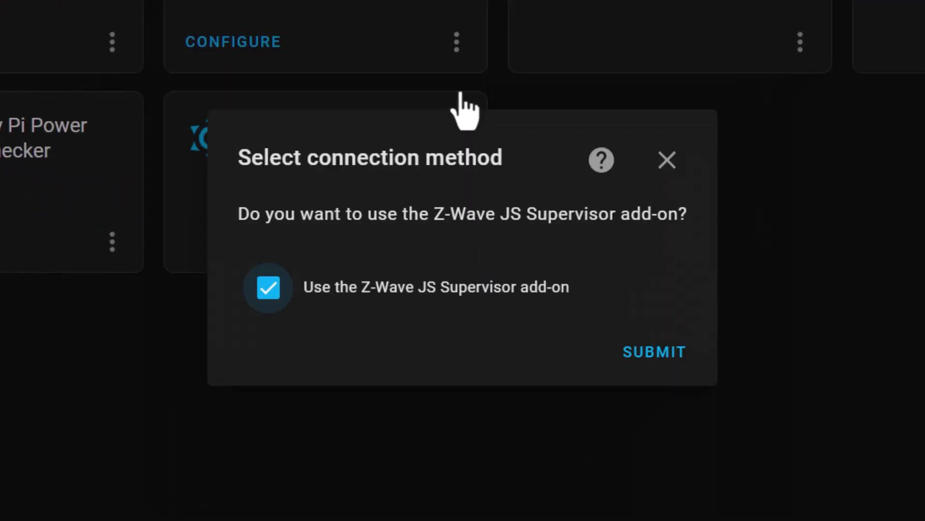
pyautogui.click(684, 358)
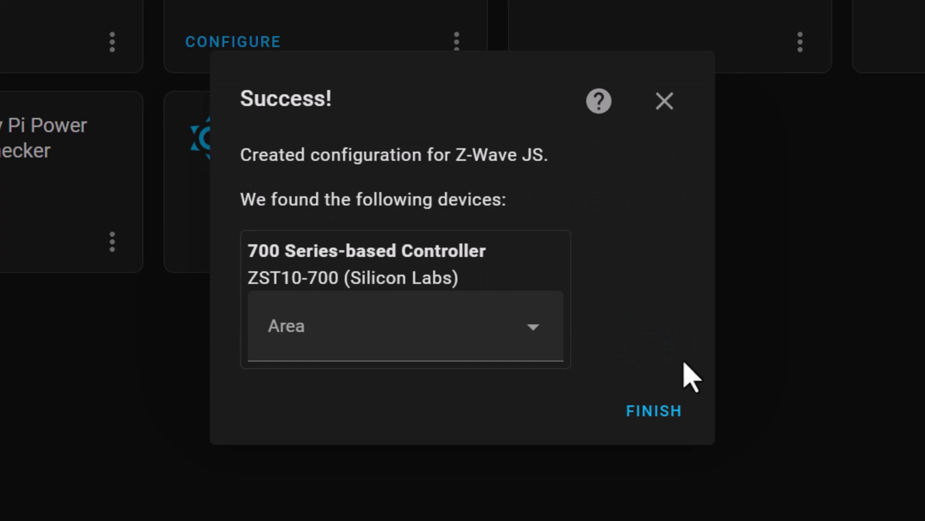
pyautogui.click(676, 414)
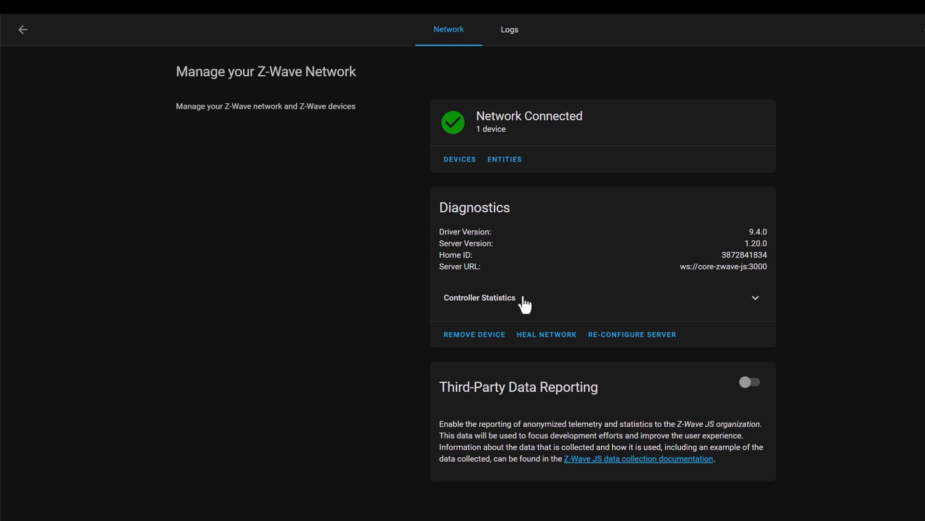
# Step: Expand the controller statistics on the Z-Wave network page, then view the integration logs
pyautogui.click(521, 296)
pyautogui.scroll(-3, 525, 304)
pyautogui.scroll(3, 525, 304)
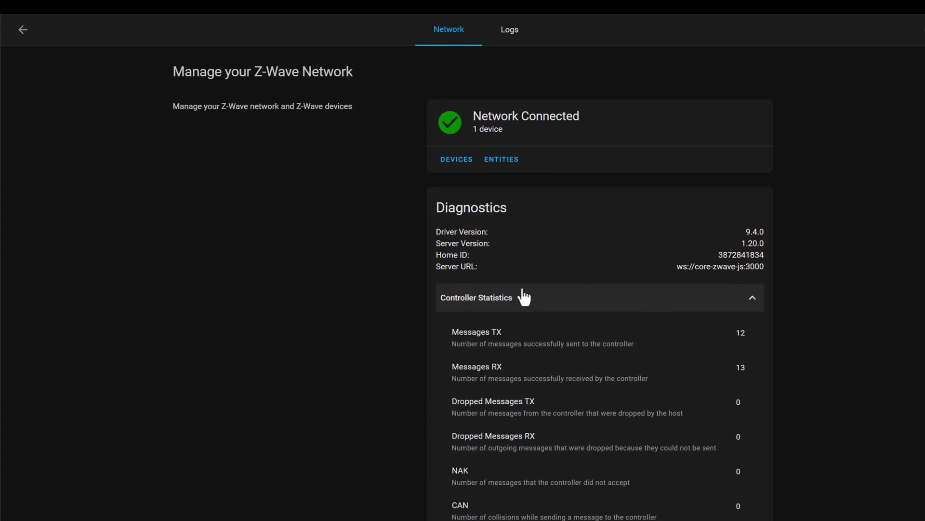
pyautogui.click(517, 32)
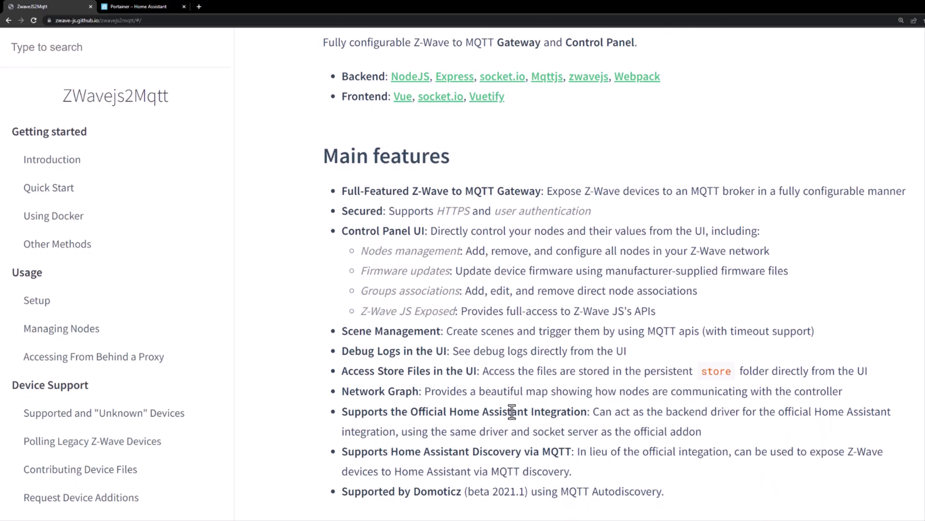
# Step: Copy the zwavejs2mqtt service YAML from the Docker guide's 'Run as a service' example
pyautogui.click(63, 220)
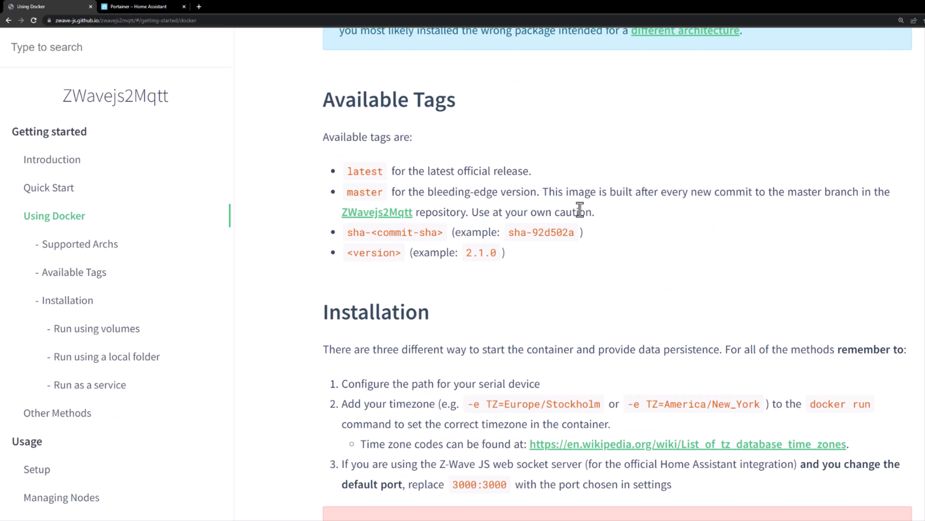
pyautogui.scroll(-15, 617, 274)
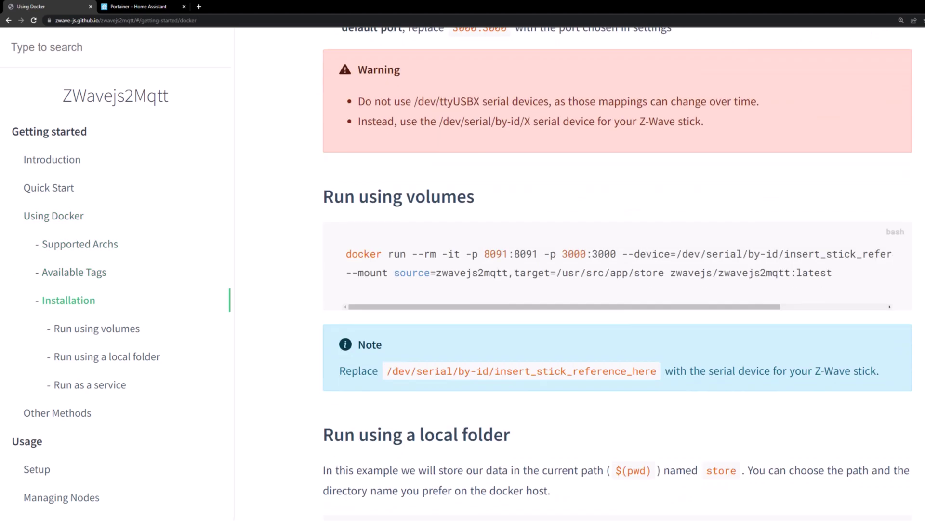
pyautogui.scroll(-7, 617, 273)
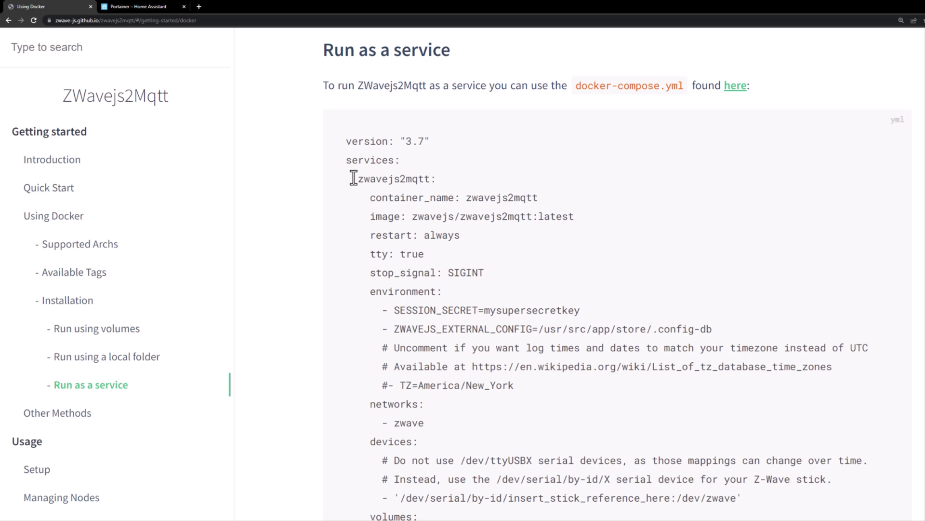
pyautogui.moveTo(357, 179); pyautogui.dragTo(701, 435)
pyautogui.hotkey('ctrl', 'c')
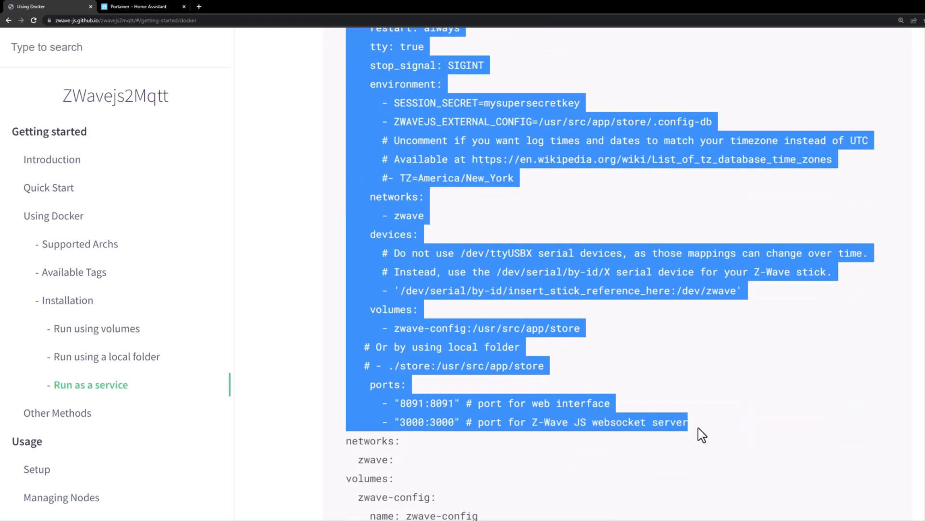
pyautogui.rightClick(544, 287)
pyautogui.click(548, 292)
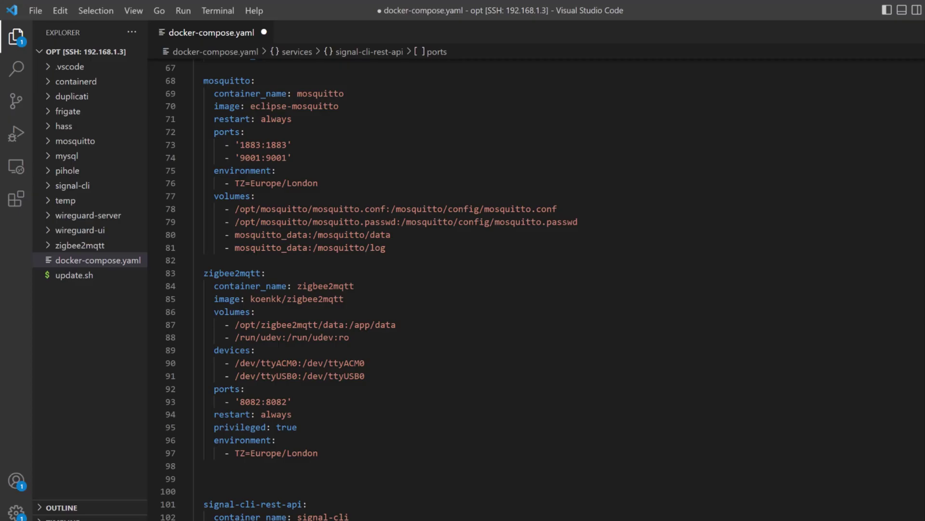
# Step: Paste the zwavejs2mqtt service definition into docker-compose.yaml
pyautogui.scroll(-8, 275, 407)
pyautogui.scroll(-2, 327, 457)
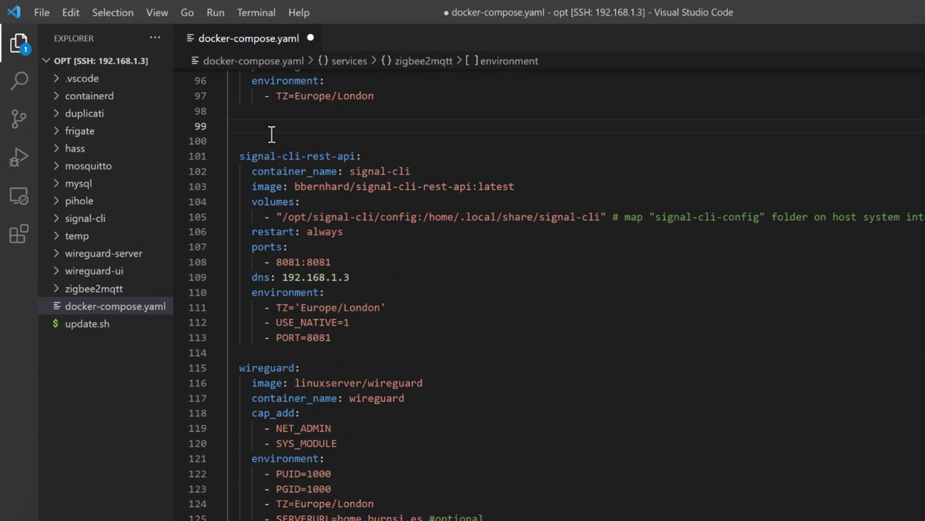
pyautogui.hotkey('ctrl', 'v')
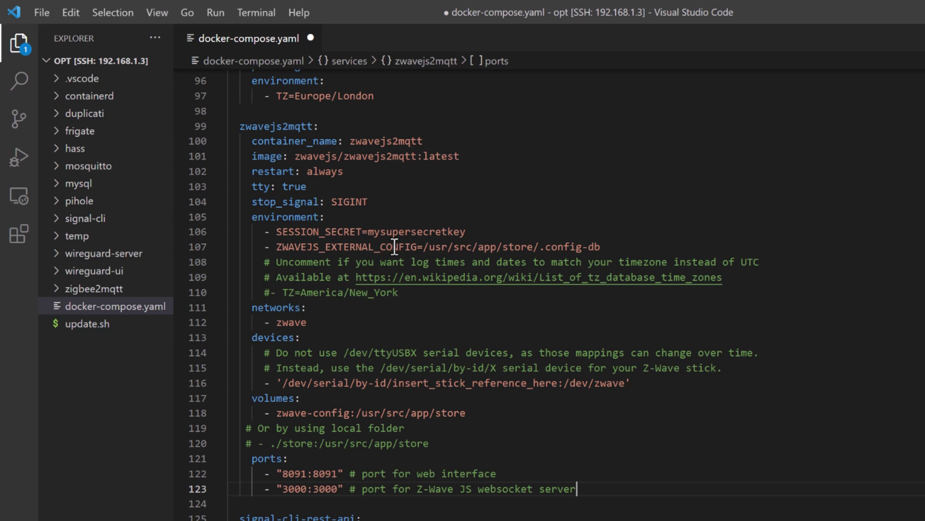
pyautogui.doubleClick(395, 232)
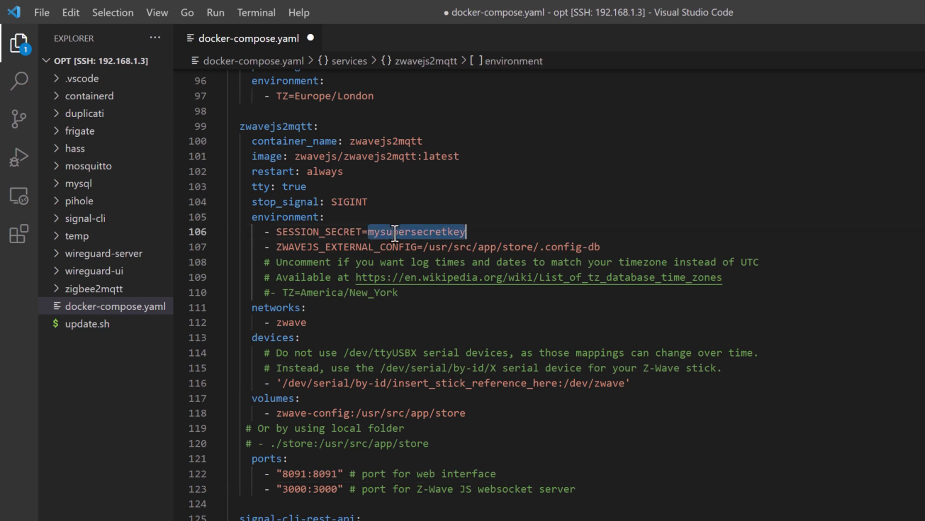
# Step: Delete the 'networks: - zwave' entry so devices follows environment directly
pyautogui.moveTo(307, 322); pyautogui.dragTo(184, 309)
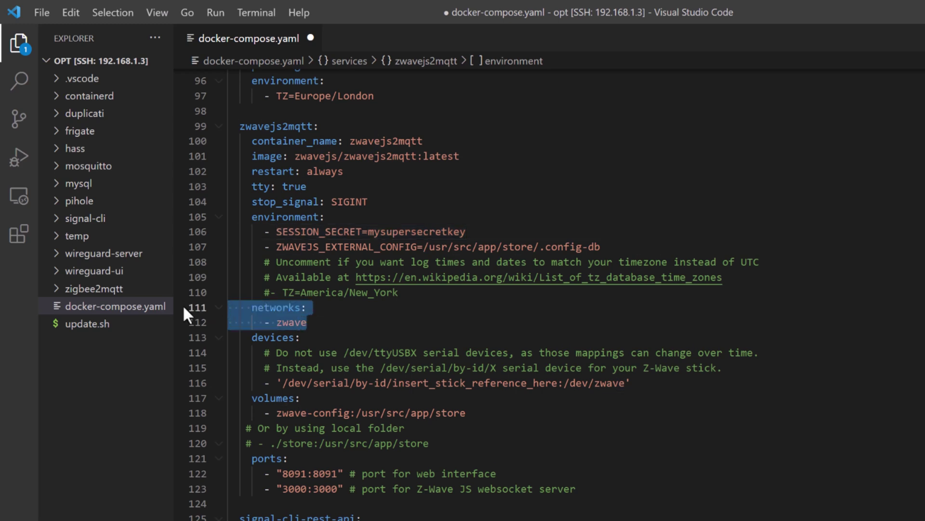
pyautogui.press('Delete')
pyautogui.press('Delete')
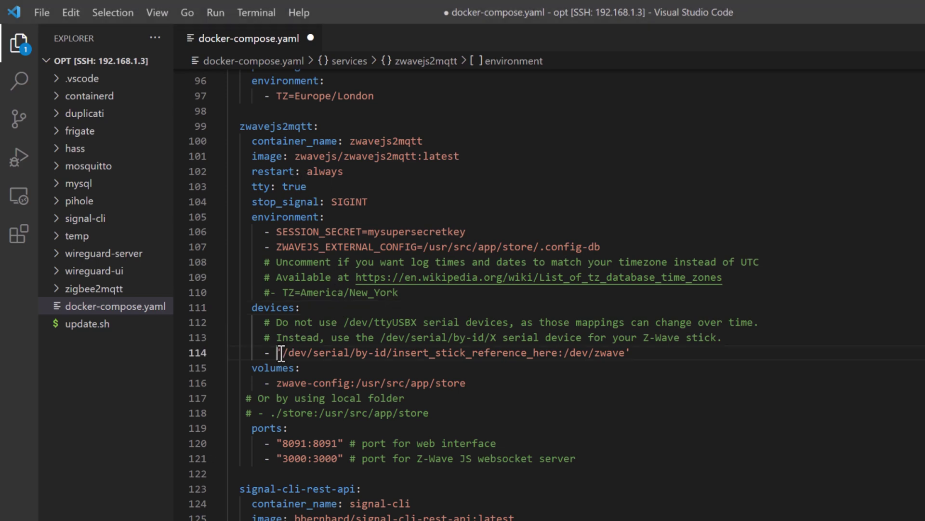
pyautogui.moveTo(277, 352); pyautogui.dragTo(651, 354)
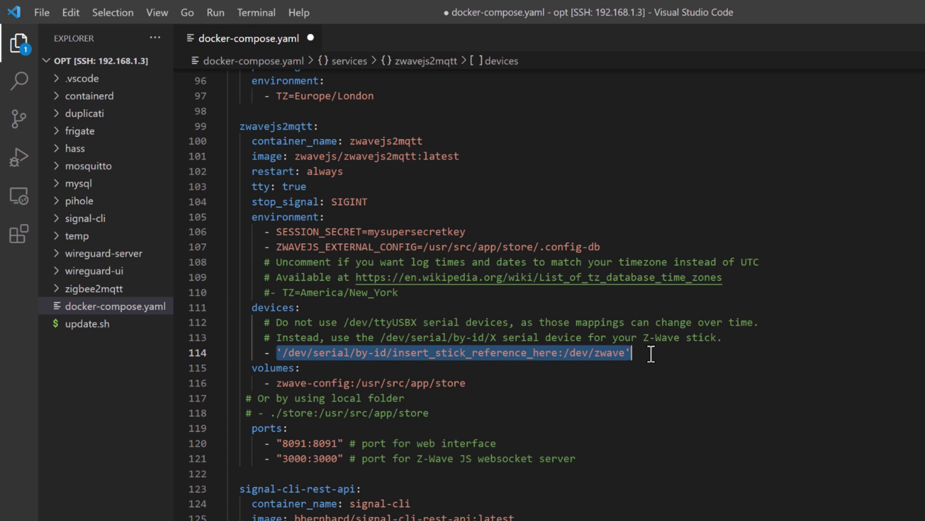
pyautogui.click(649, 352)
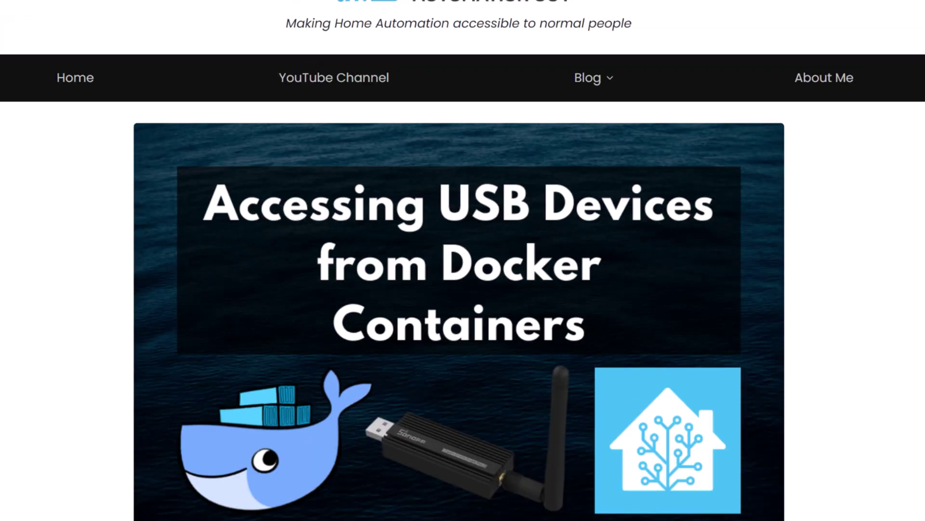
# Step: Copy the 'ls -l /dev/serial/by-id' command from the Accessing USB Devices article
pyautogui.scroll(-15, 462, 260)
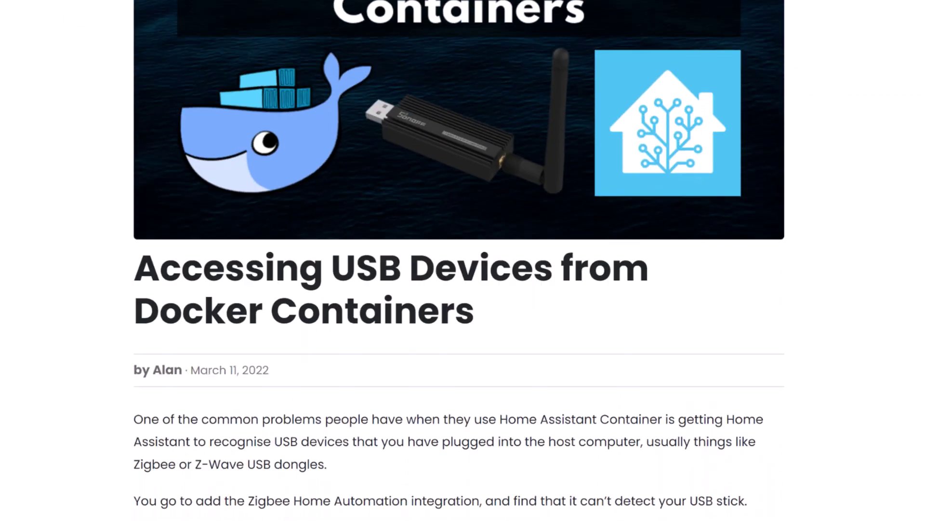
pyautogui.scroll(-9, 475, 253)
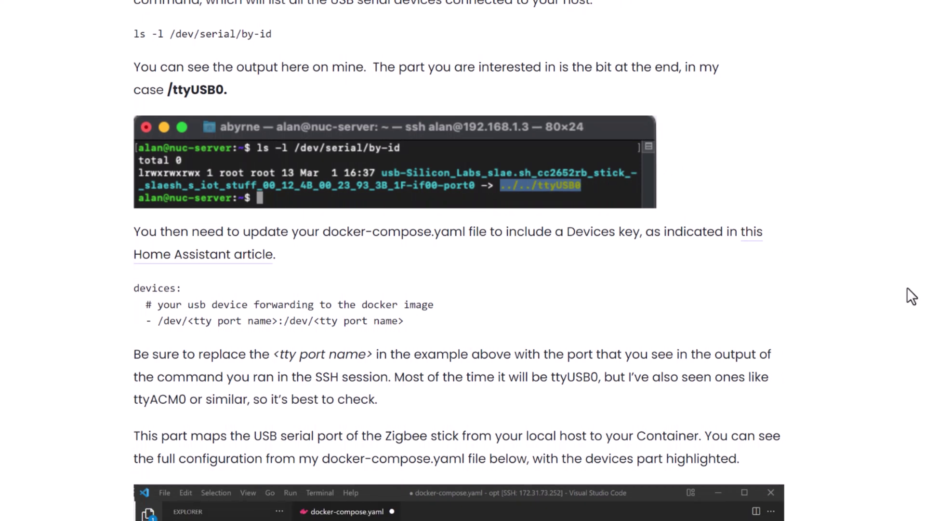
pyautogui.moveTo(273, 34); pyautogui.dragTo(137, 36)
pyautogui.rightClick(140, 36)
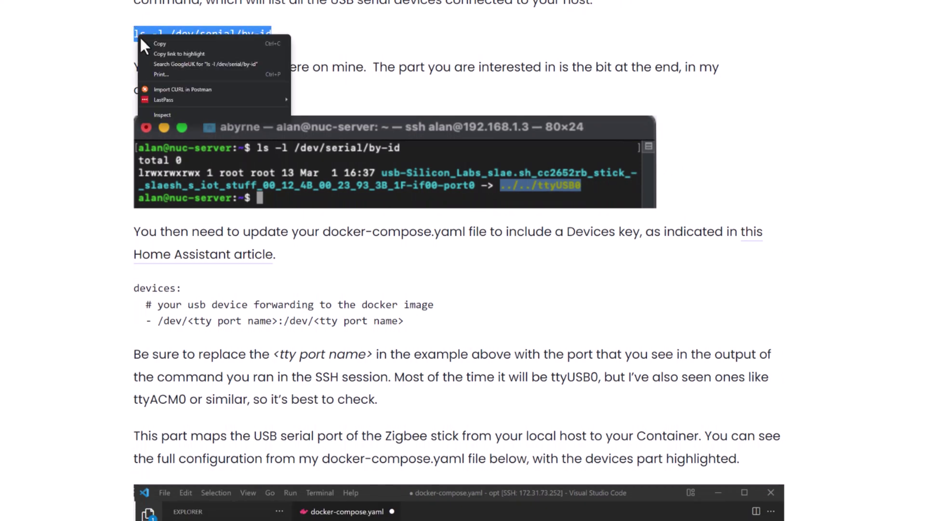
pyautogui.click(140, 39)
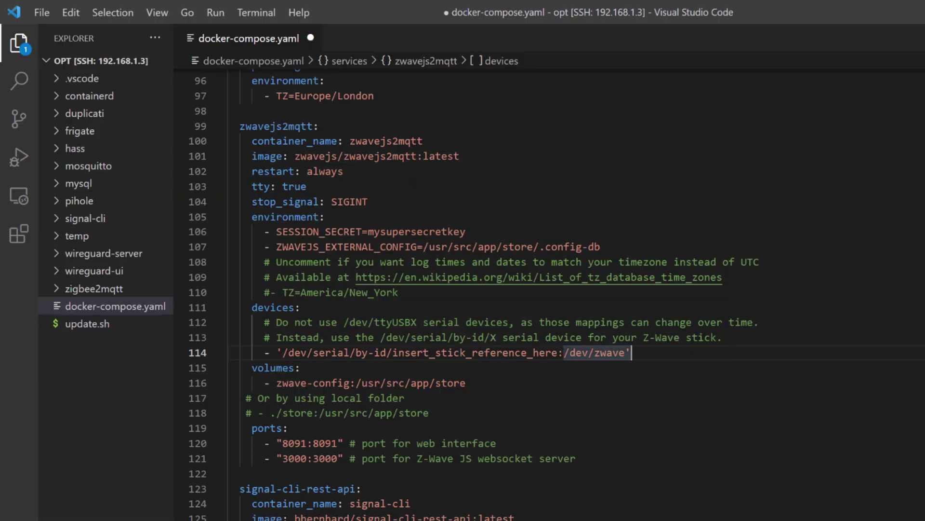
# Step: Run 'ls -l /dev/serial/by-id' in a new terminal and copy the Silicon Labs device id
pyautogui.click(254, 15)
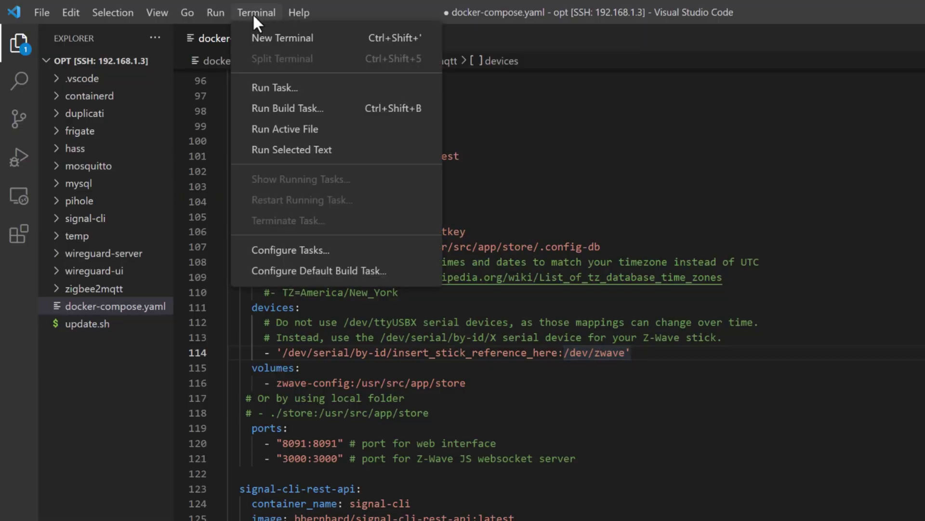
pyautogui.click(265, 39)
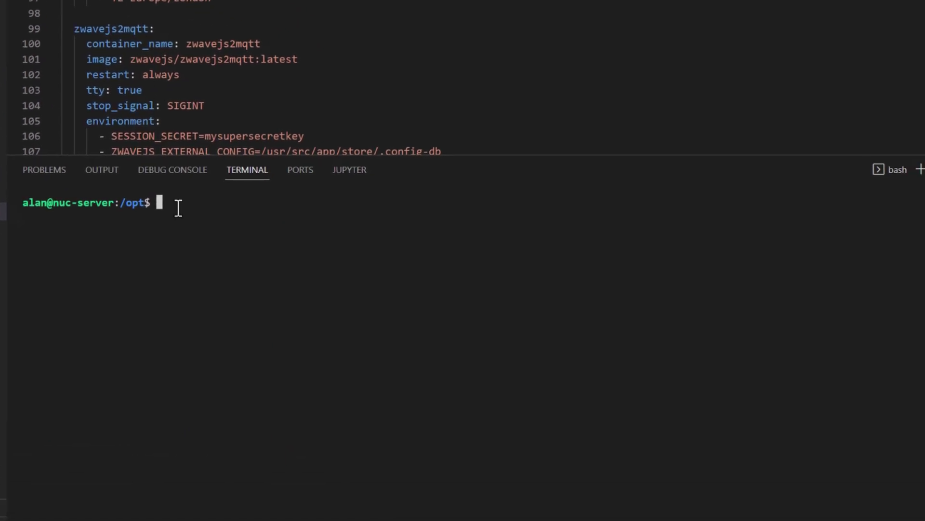
pyautogui.hotkey('ctrl', 'v')
pyautogui.press('Return')
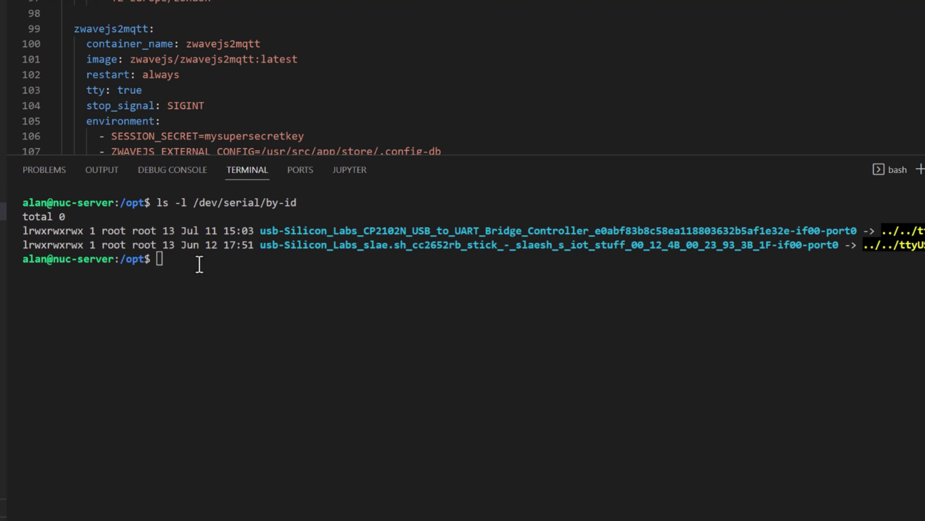
pyautogui.moveTo(261, 232); pyautogui.dragTo(857, 235)
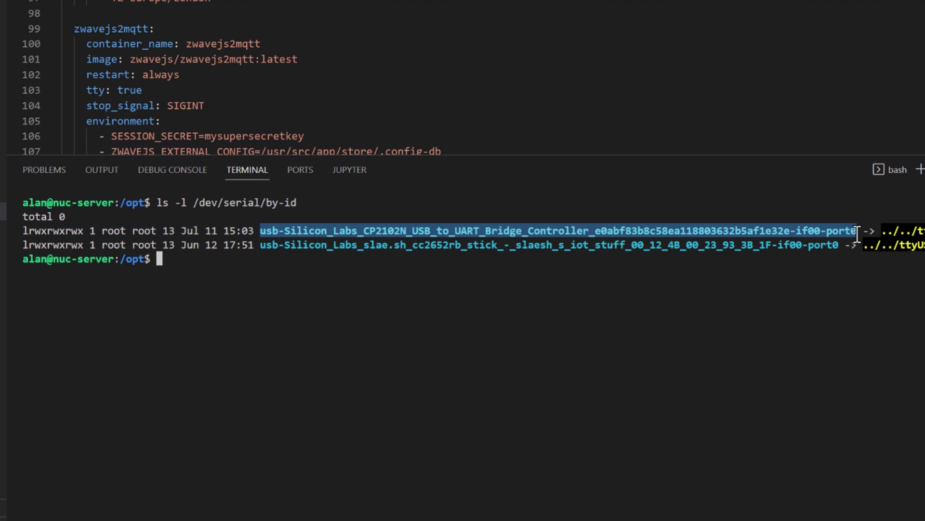
pyautogui.hotkey('ctrl', 'c')
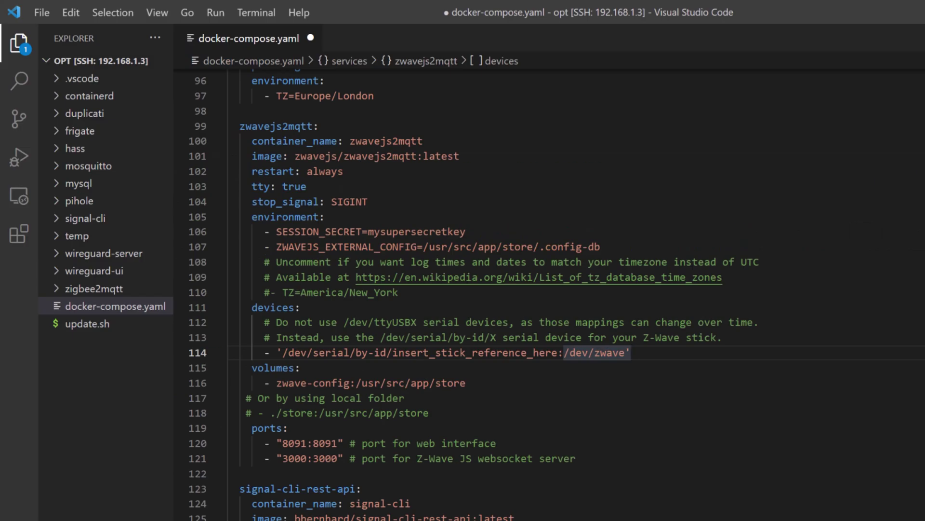
# Step: Paste the device id over insert_stick_reference_here in the devices path
pyautogui.click(392, 354)
pyautogui.moveTo(393, 353); pyautogui.dragTo(556, 354)
pyautogui.rightClick(555, 355)
pyautogui.click(613, 511)
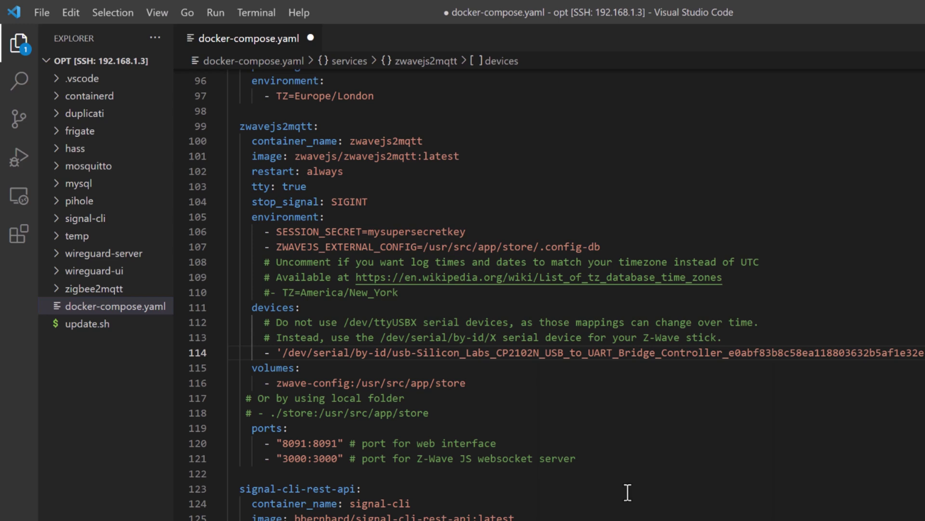
# Step: Replace zwave-config with /opt/z-wave-js/ as the store volume and save docker-compose.yaml
pyautogui.moveTo(277, 383); pyautogui.dragTo(352, 383)
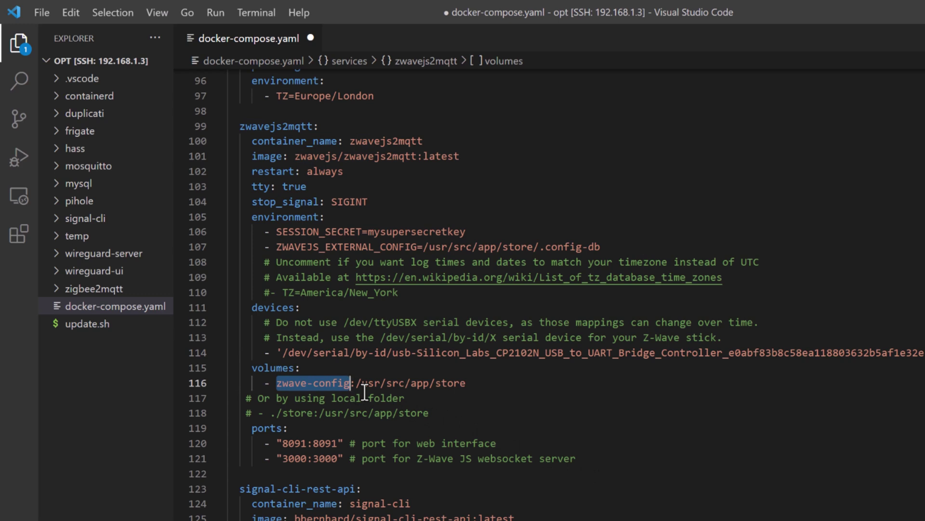
pyautogui.write('/opt/z-wa')
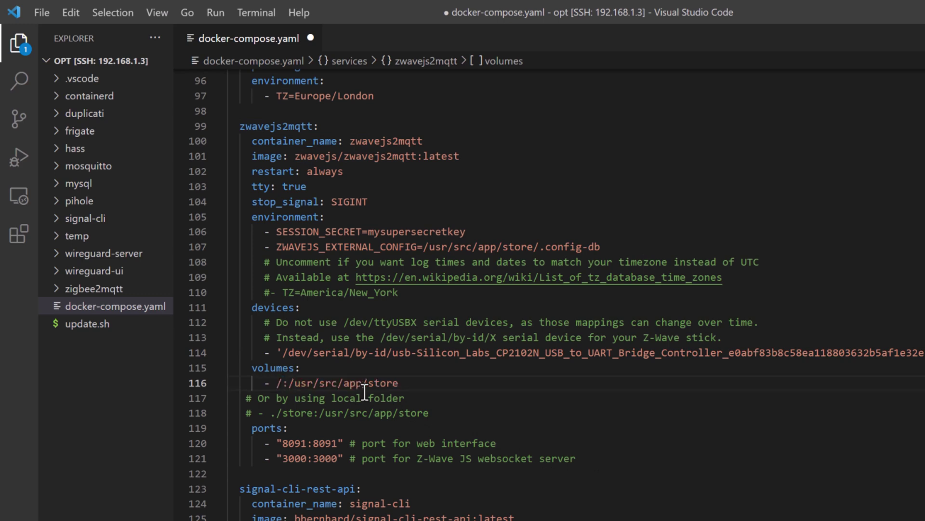
pyautogui.write('ve')
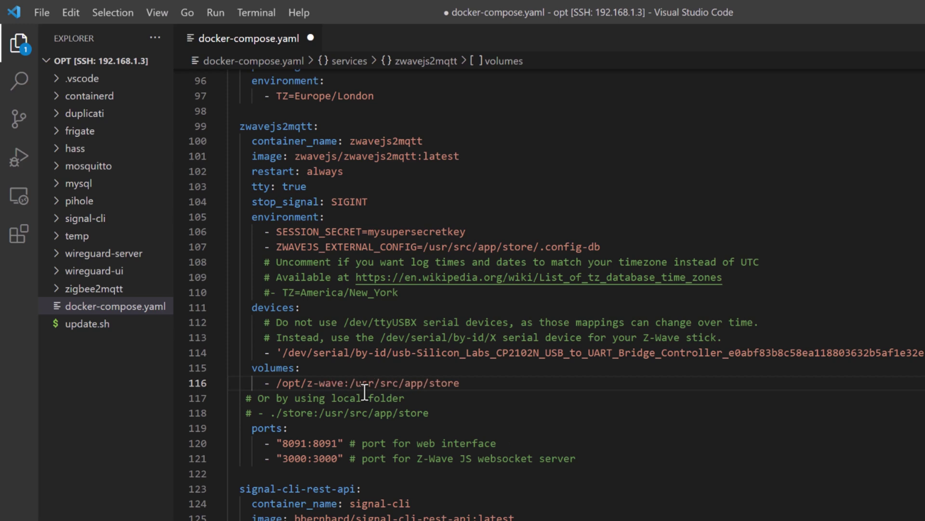
pyautogui.write('-js')
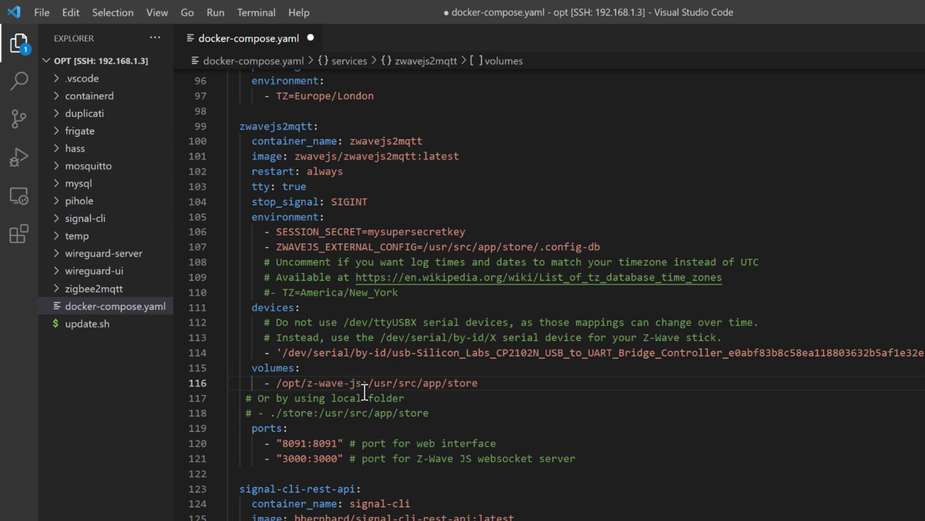
pyautogui.write('/')
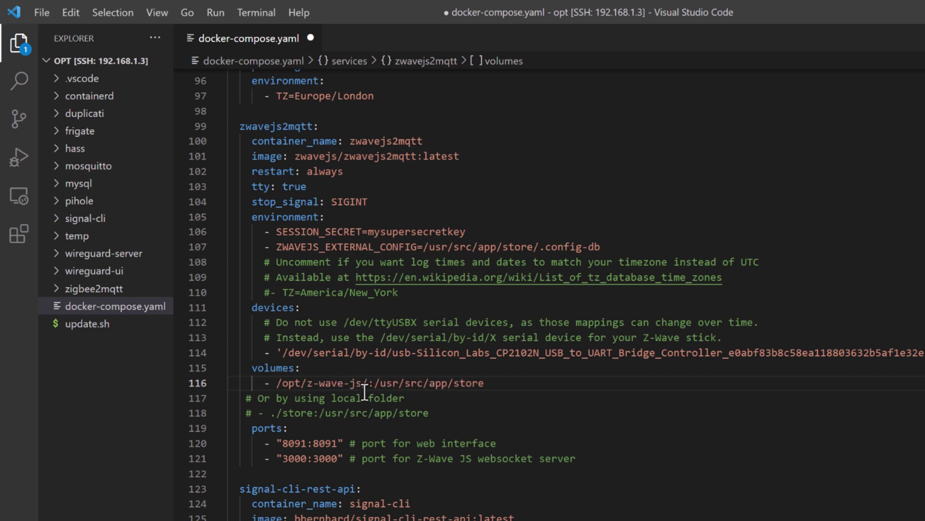
pyautogui.click(42, 13)
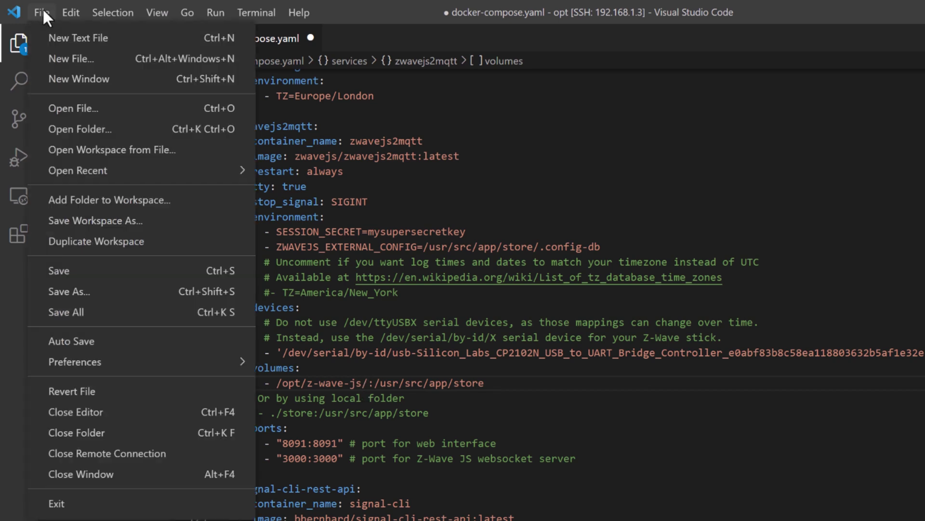
pyautogui.click(77, 270)
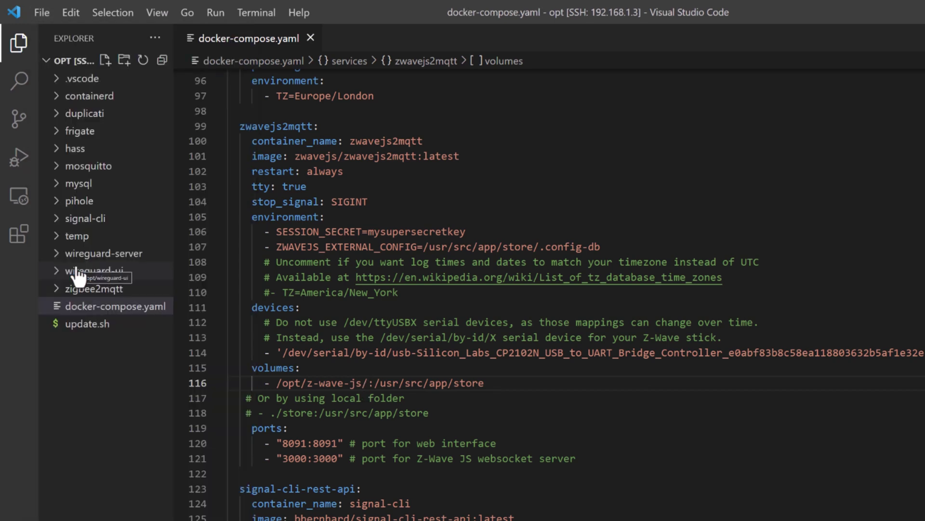
# Step: Run 'docker-compose up -d' in a new terminal to create the zwavejs2mqtt container
pyautogui.click(259, 10)
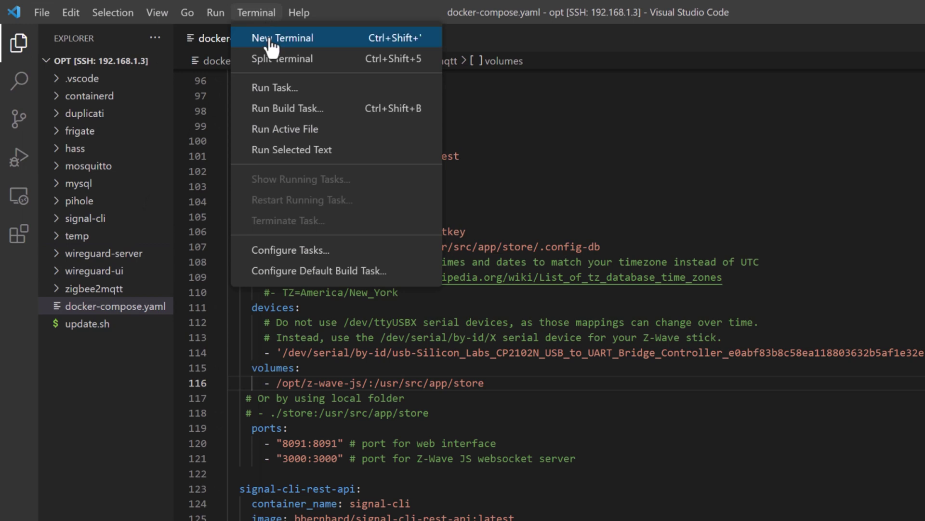
pyautogui.click(272, 49)
pyautogui.write('dock')
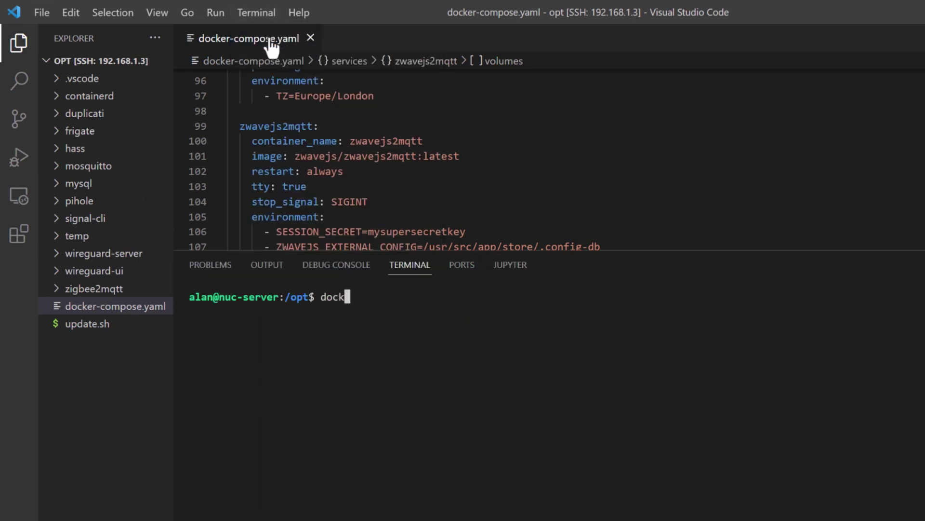
pyautogui.write('er-compose up -d')
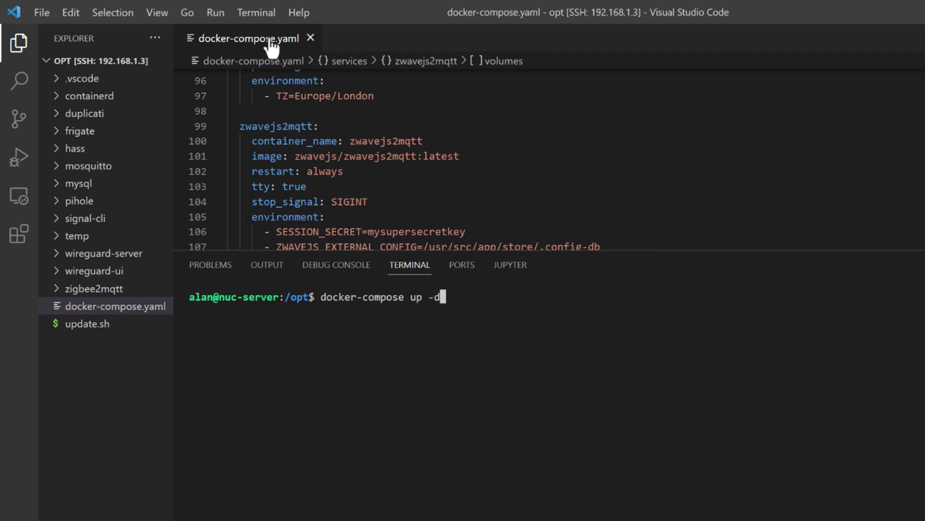
pyautogui.press('Return')
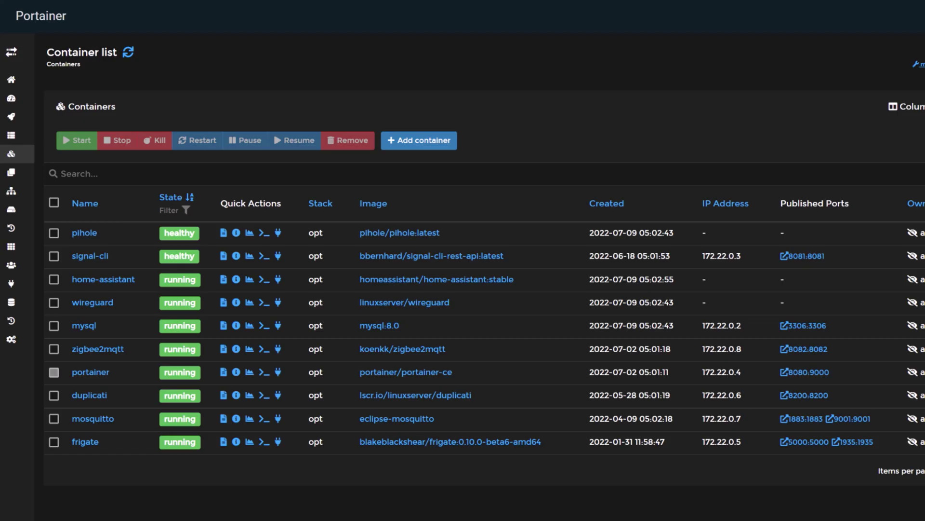
# Step: Check the running zwavejs2mqtt container's details and logs, then open its 8091 web interface
pyautogui.click(128, 52)
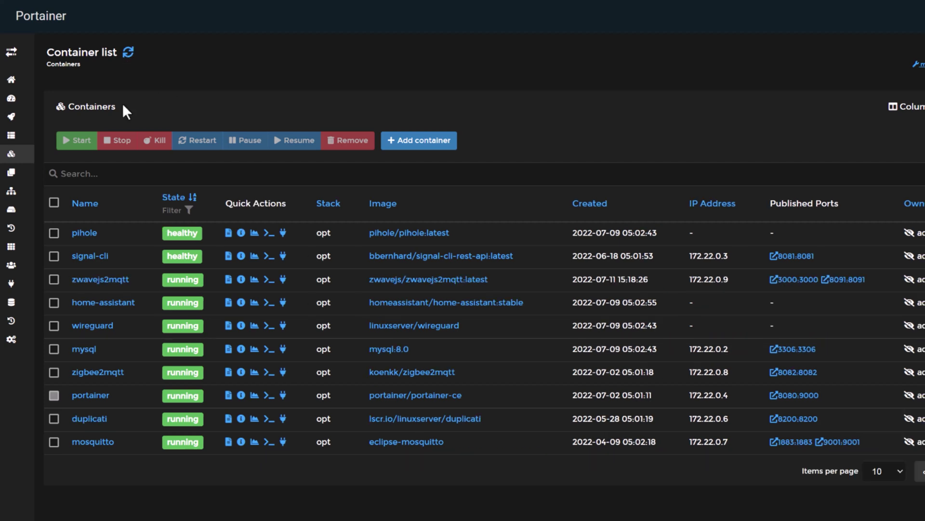
pyautogui.click(115, 283)
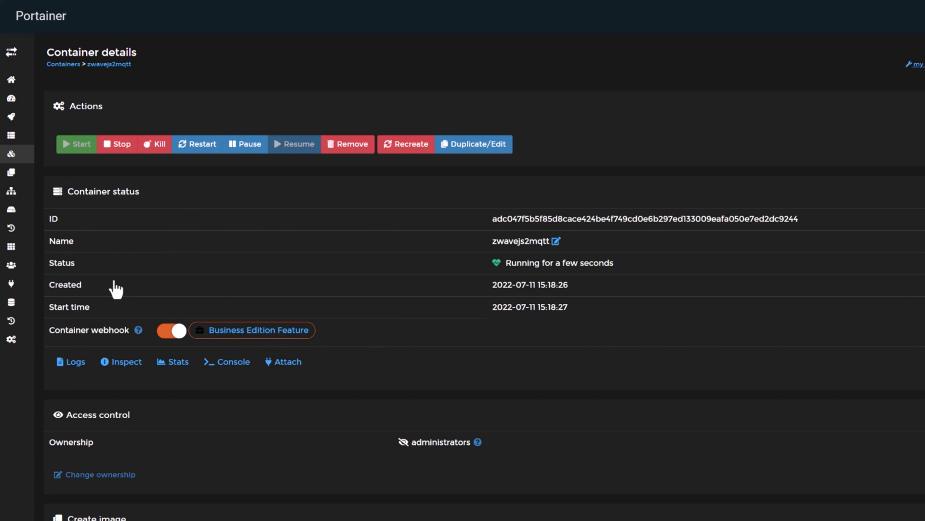
pyautogui.click(75, 363)
pyautogui.scroll(-2, 649, 284)
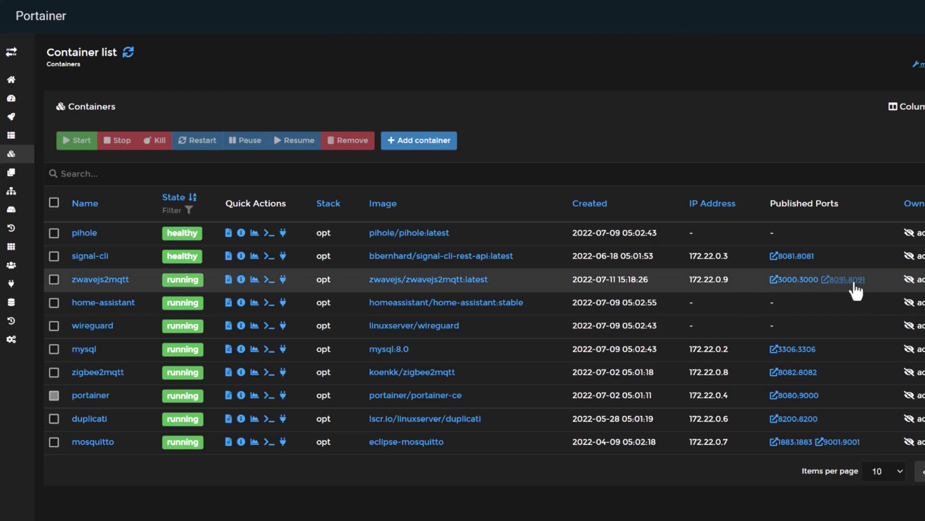
pyautogui.click(853, 282)
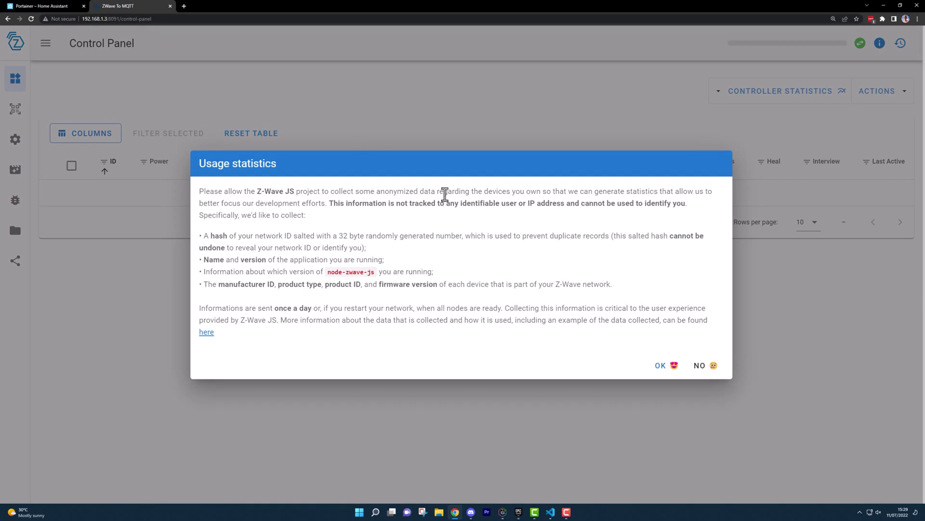
# Step: Allow usage statistics, then enable the WS Server on port 3000 in the Home Assistant settings and save
pyautogui.click(660, 367)
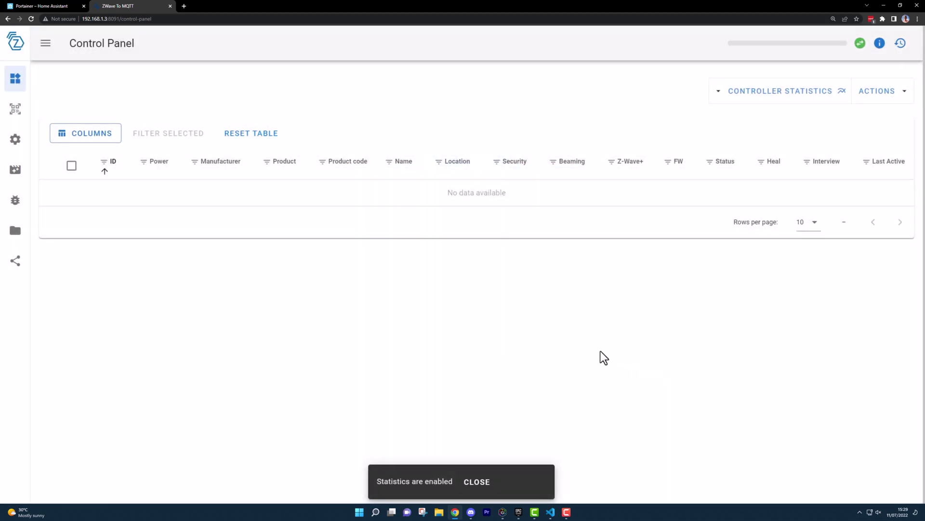
pyautogui.click(16, 147)
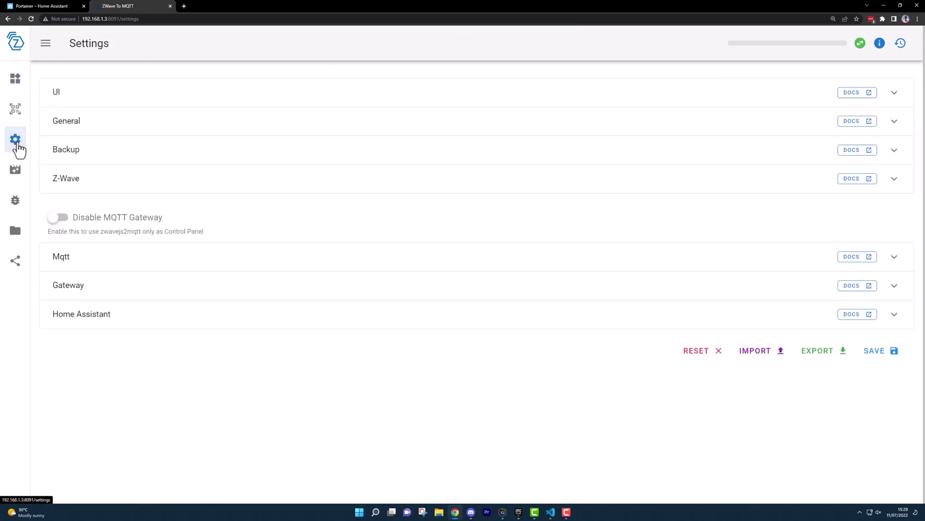
pyautogui.click(79, 324)
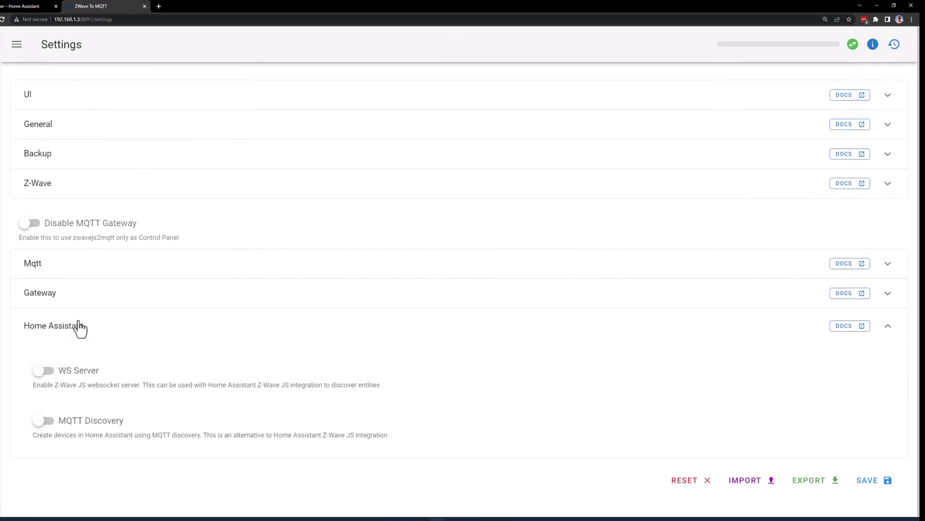
pyautogui.click(43, 370)
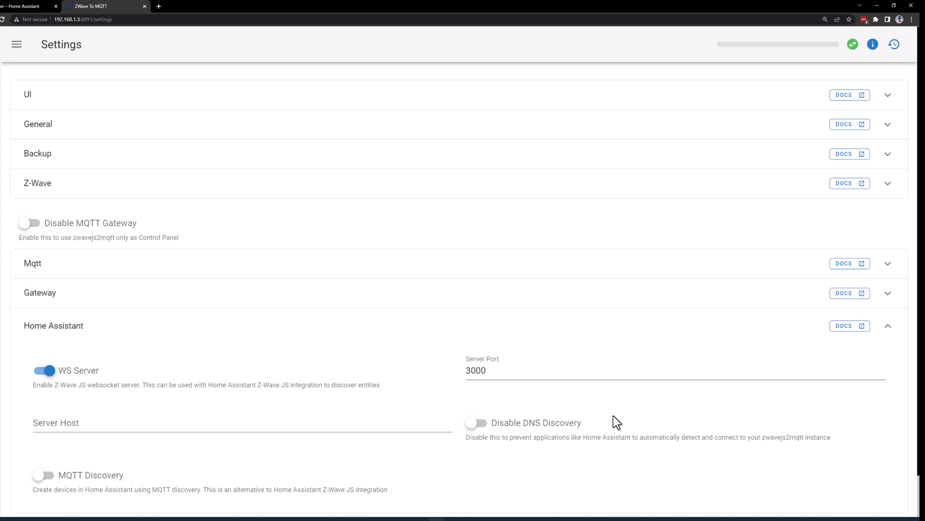
pyautogui.scroll(-1, 766, 440)
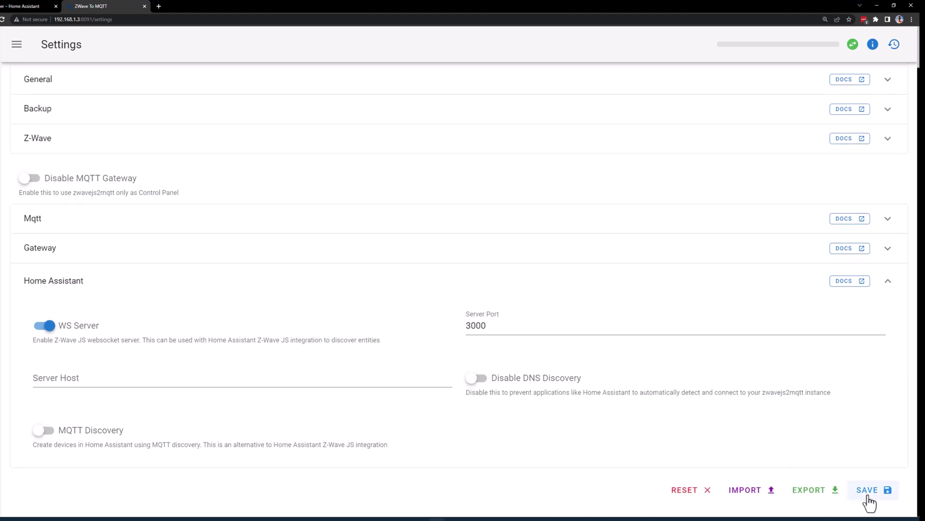
pyautogui.click(868, 496)
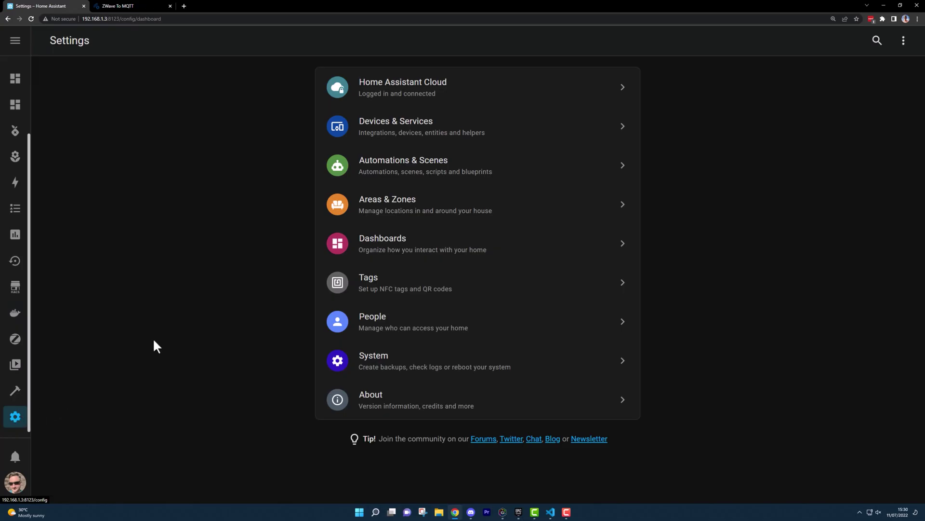
# Step: Add the Z-Wave JS integration with server address ws://localhost:3000 and finish the setup
pyautogui.click(393, 137)
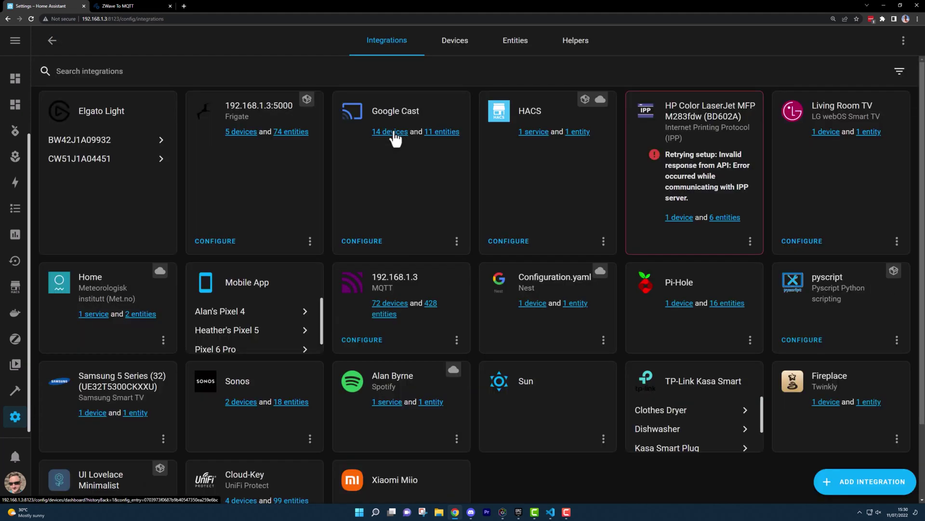
pyautogui.click(868, 482)
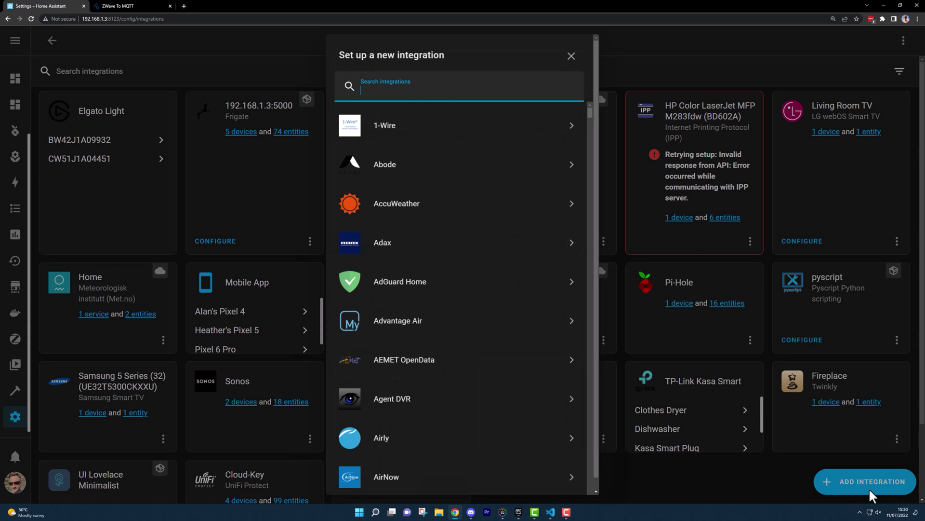
pyautogui.write('z-w')
pyautogui.click(414, 163)
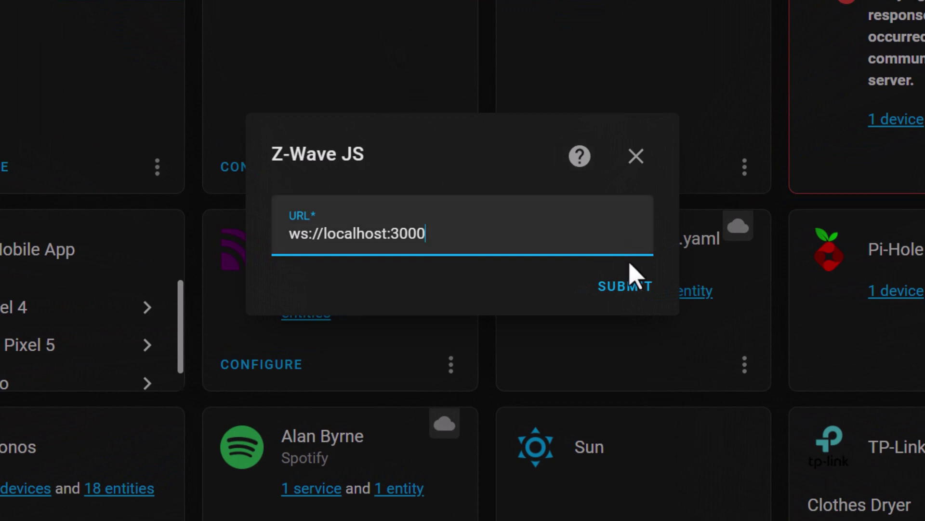
pyautogui.click(632, 290)
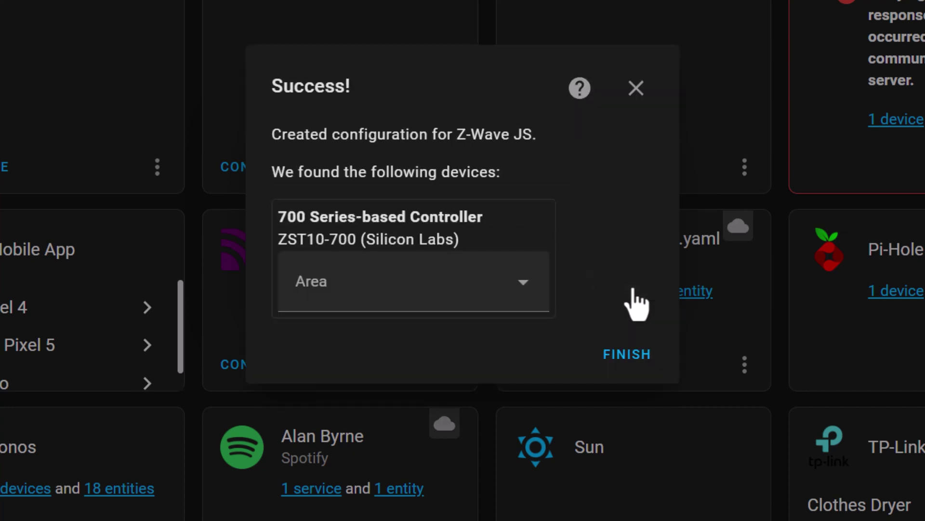
pyautogui.click(629, 356)
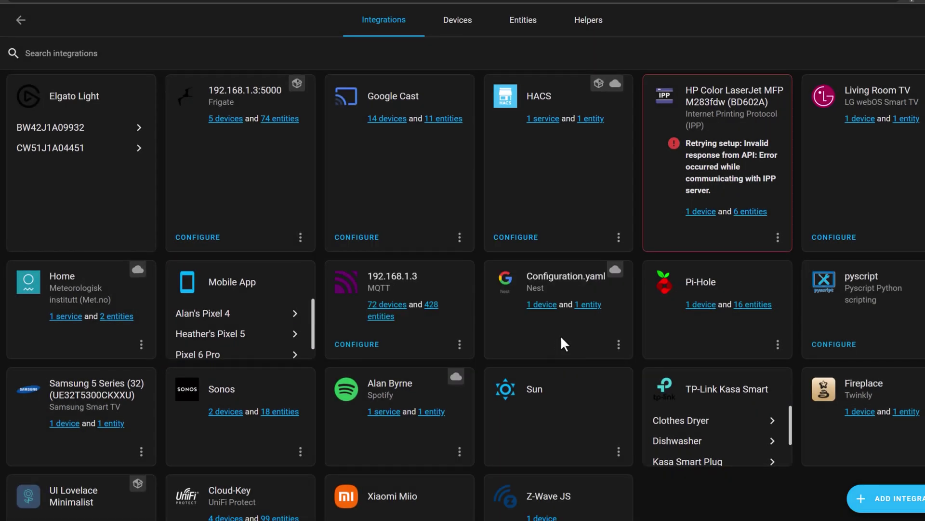
pyautogui.scroll(-2, 560, 335)
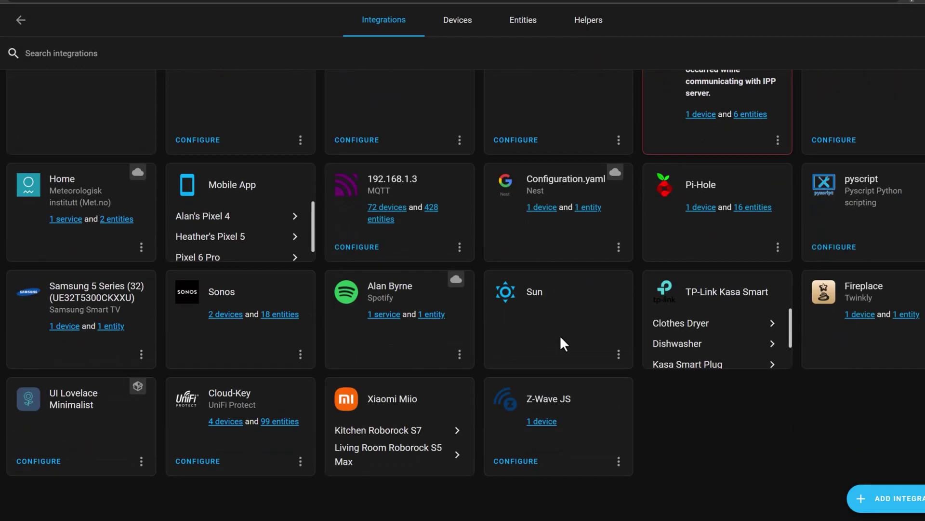
# Step: Open the Z-Wave JS network page, check the controller statistics, and start adding a new device
pyautogui.click(516, 462)
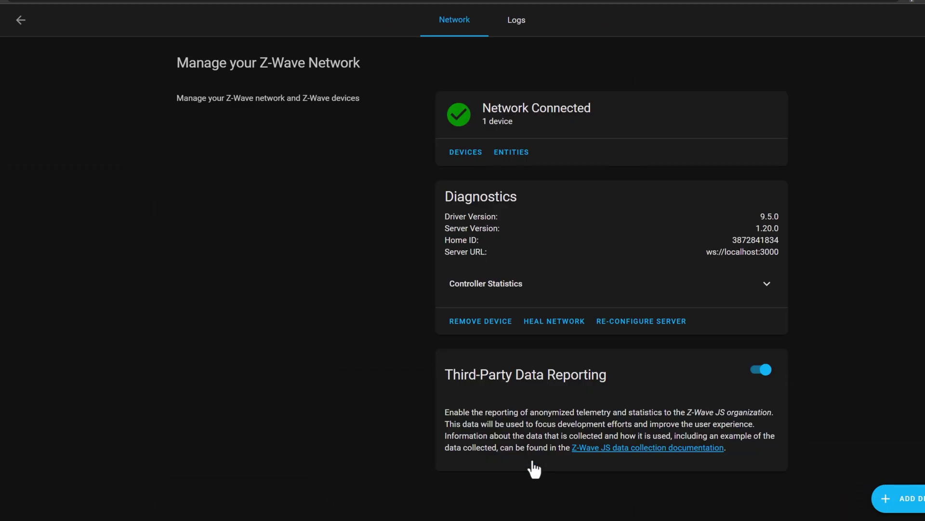
pyautogui.click(516, 289)
pyautogui.scroll(-5, 401, 348)
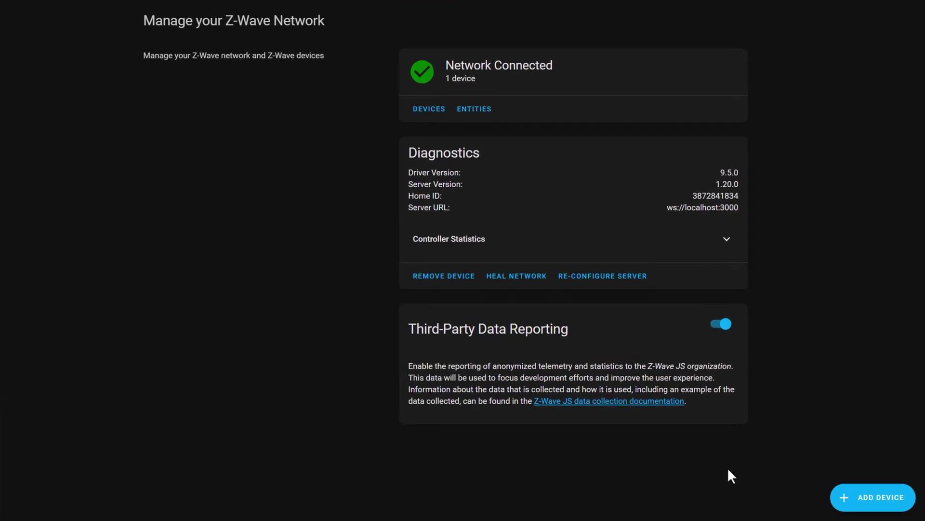
pyautogui.click(866, 498)
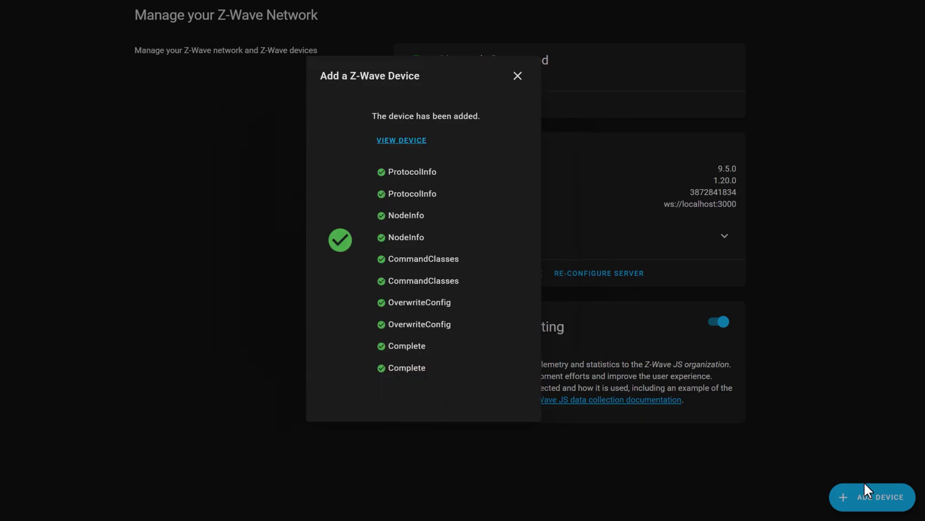
# Step: Open the new device's page and rename it to 'Bedroom Smart Switch'
pyautogui.click(395, 147)
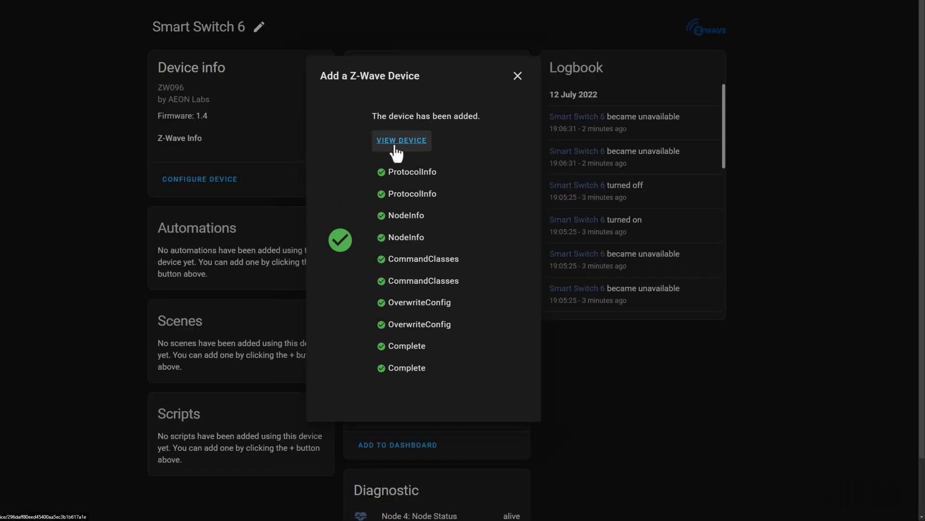
pyautogui.click(518, 76)
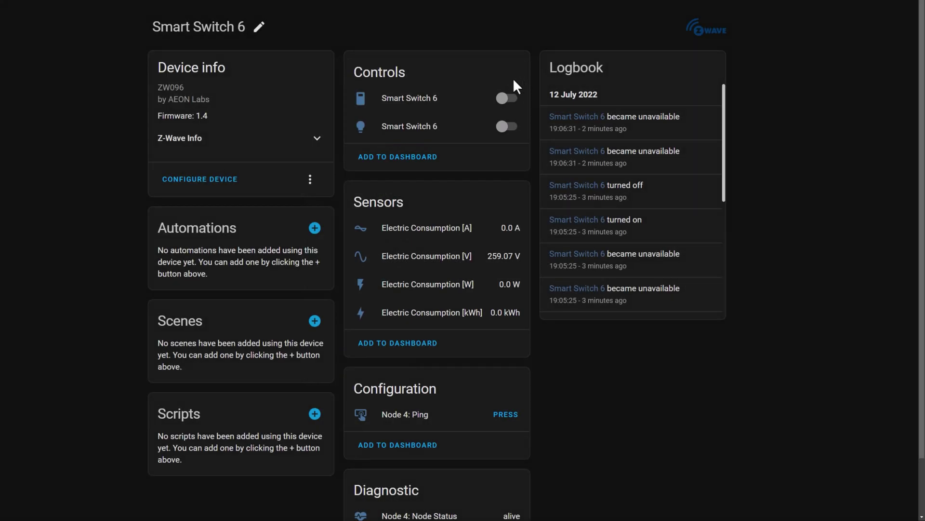
pyautogui.click(259, 28)
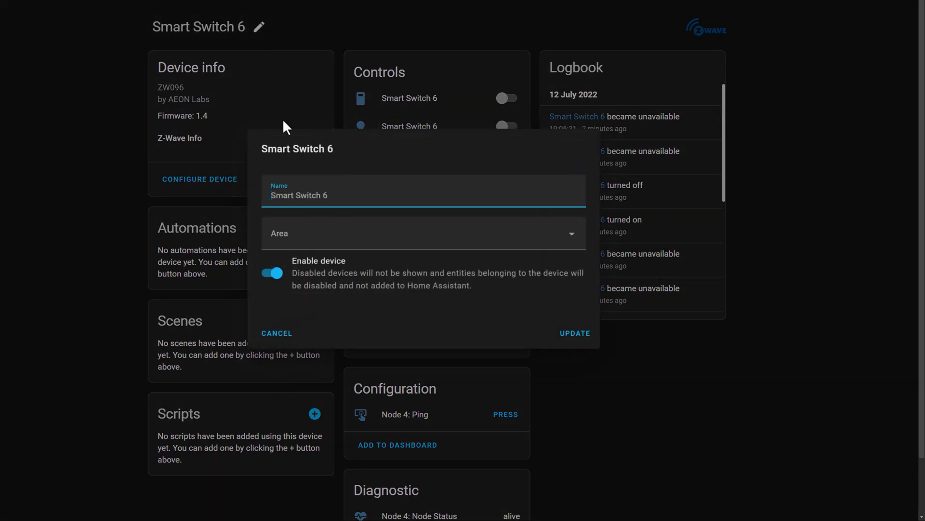
pyautogui.tripleClick(287, 196)
pyautogui.write('Bedroom Smart Switch')
# Step: Assign it to the Bedroom area, rename its entity IDs, and test the switch on then off
pyautogui.click(285, 227)
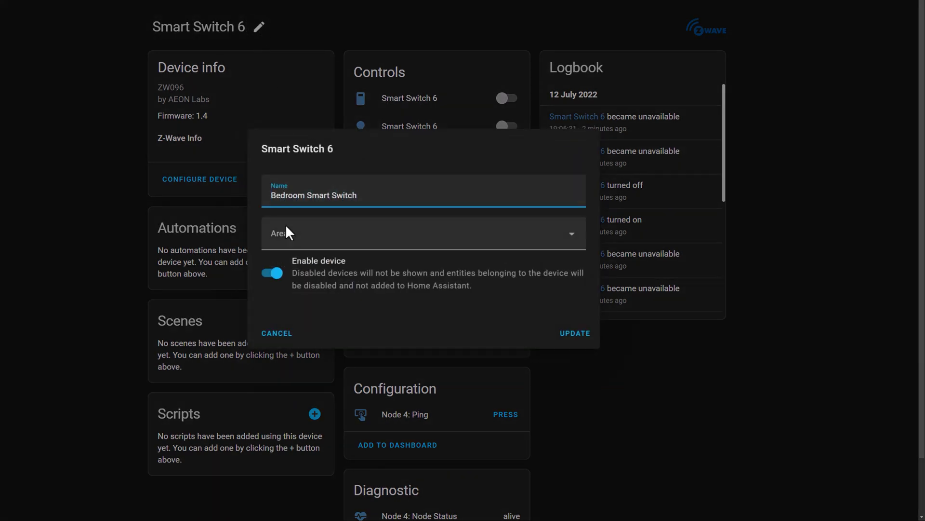
pyautogui.click(291, 324)
pyautogui.click(576, 333)
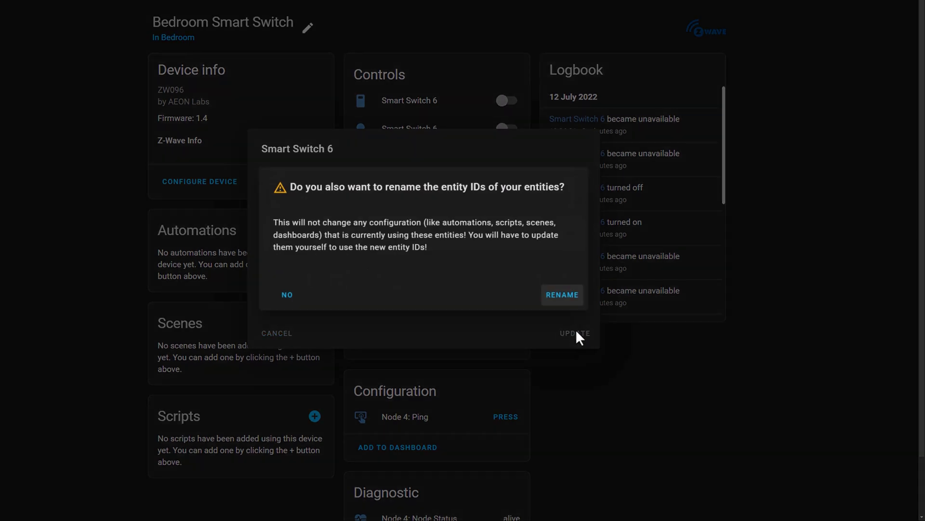
pyautogui.click(569, 295)
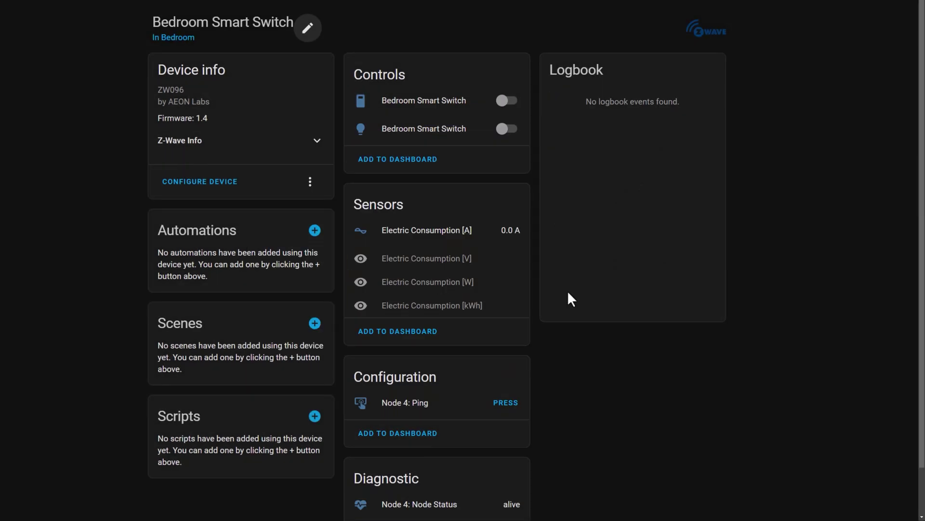
pyautogui.click(507, 101)
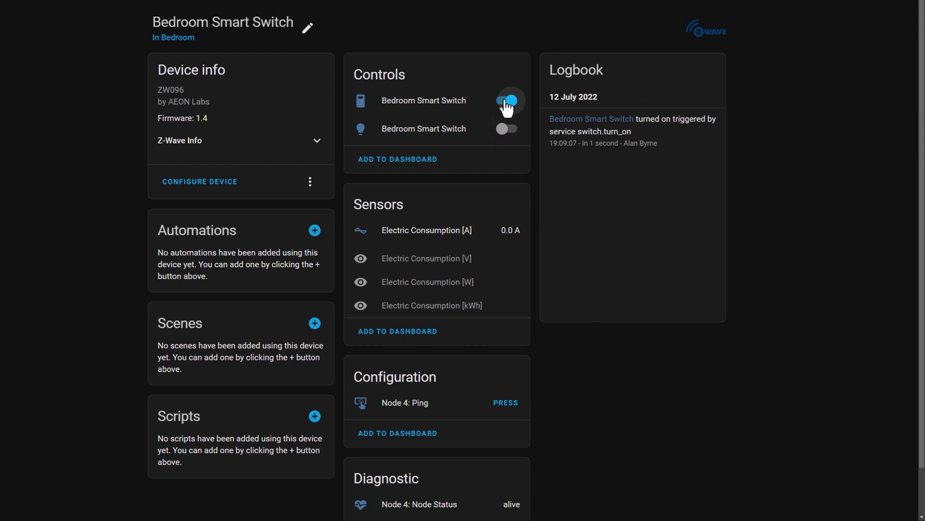
pyautogui.click(506, 102)
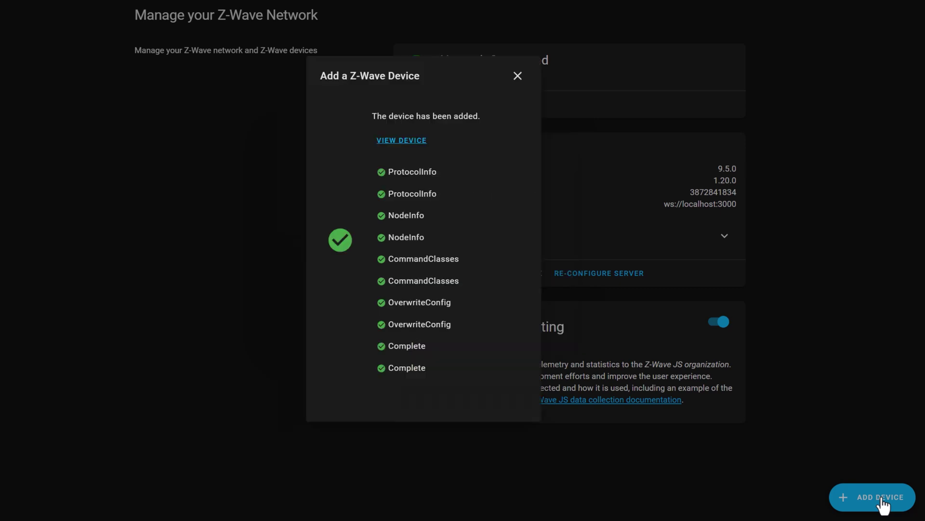
# Step: Open the newly included MultiSensor 6's device page
pyautogui.click(407, 142)
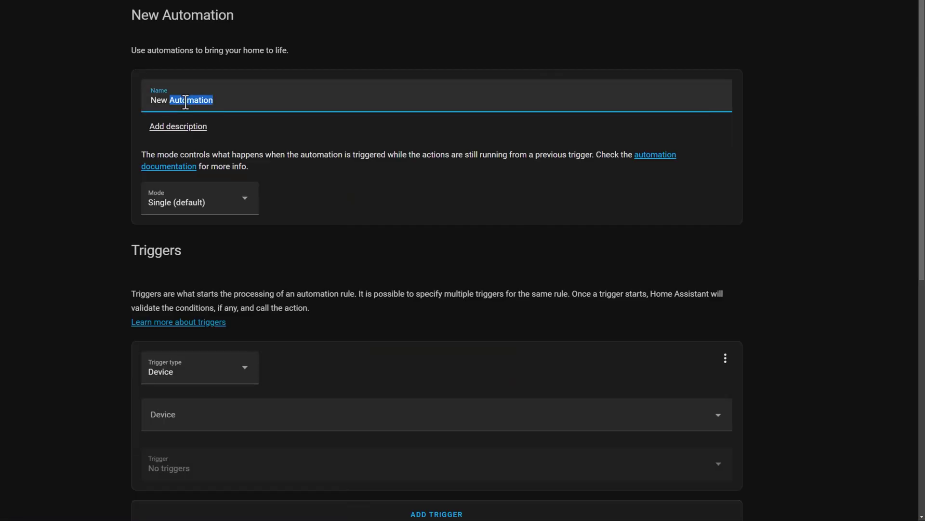
# Step: Name the automation starting with 'Turn' and add a State trigger on Bedroom Multi Sensor motion detection
pyautogui.write('Turn')
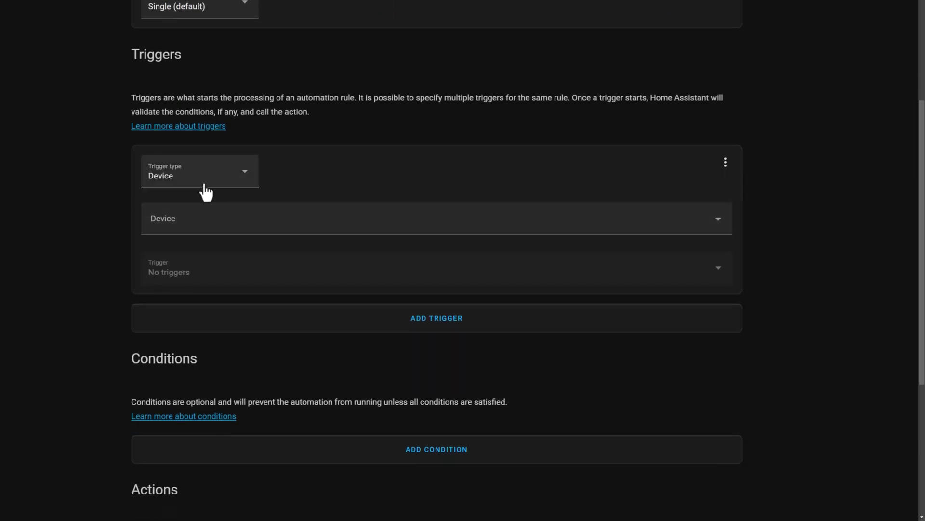
pyautogui.click(207, 182)
pyautogui.click(182, 404)
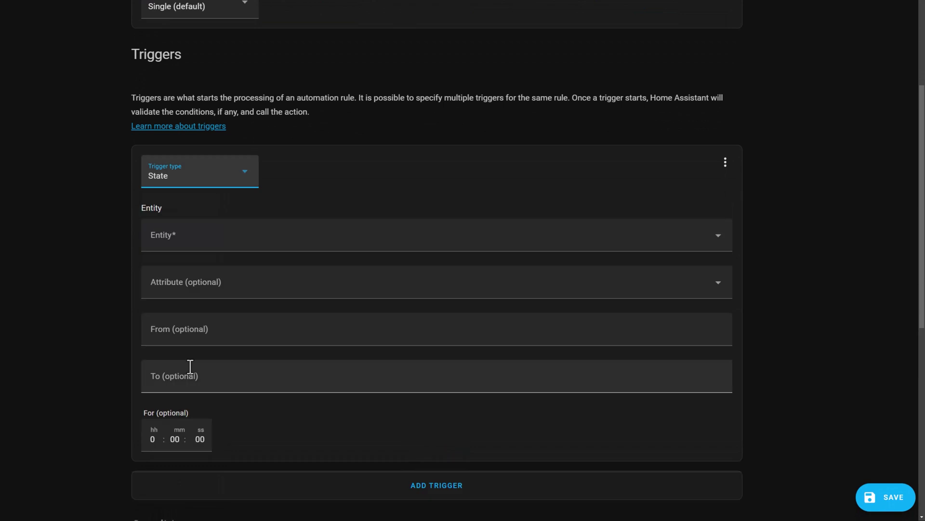
pyautogui.click(217, 233)
pyautogui.write('bedr')
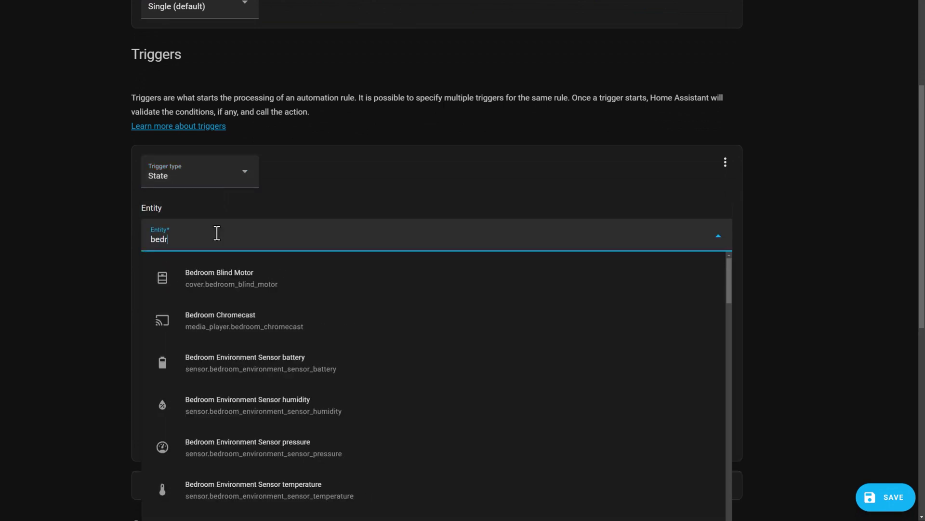
pyautogui.write('oom multi')
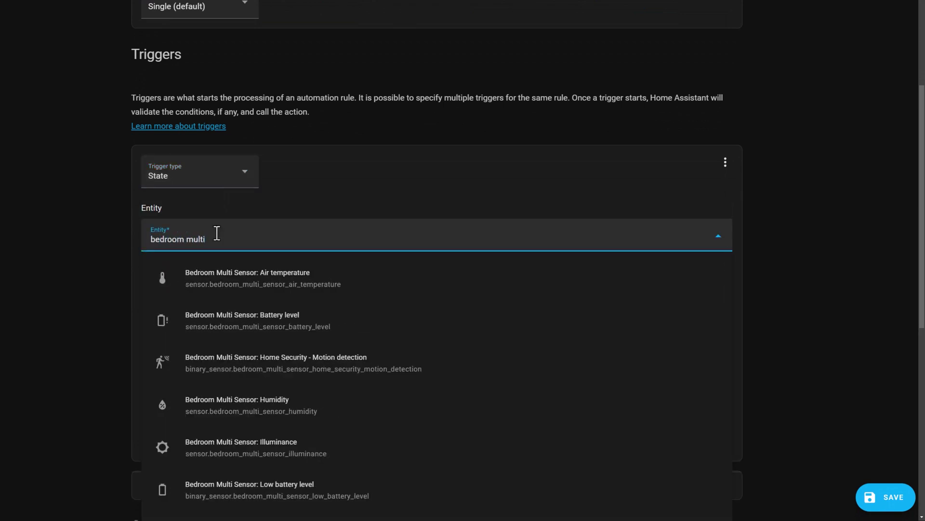
pyautogui.click(256, 368)
# Step: Set the trigger's From state to off and To state to on
pyautogui.click(252, 374)
pyautogui.write('off')
pyautogui.press('Tab')
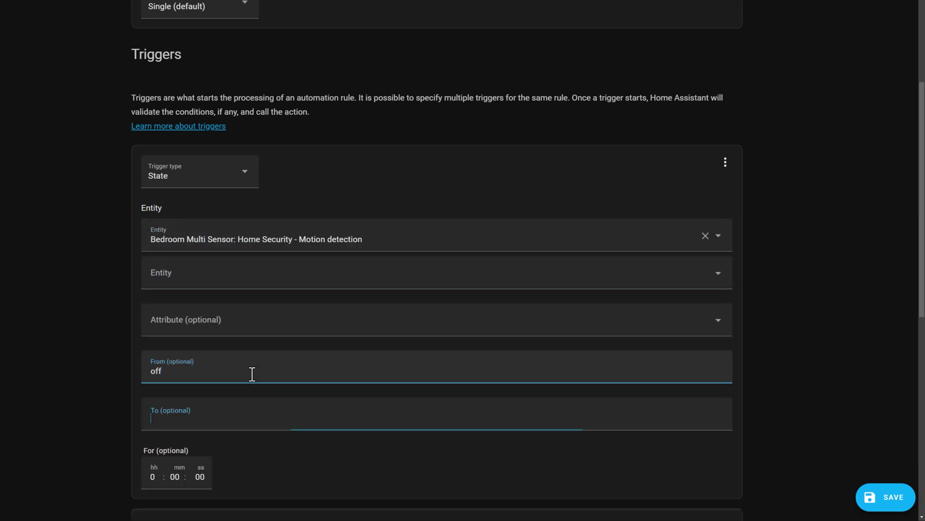
pyautogui.write('on')
pyautogui.scroll(-9, 249, 369)
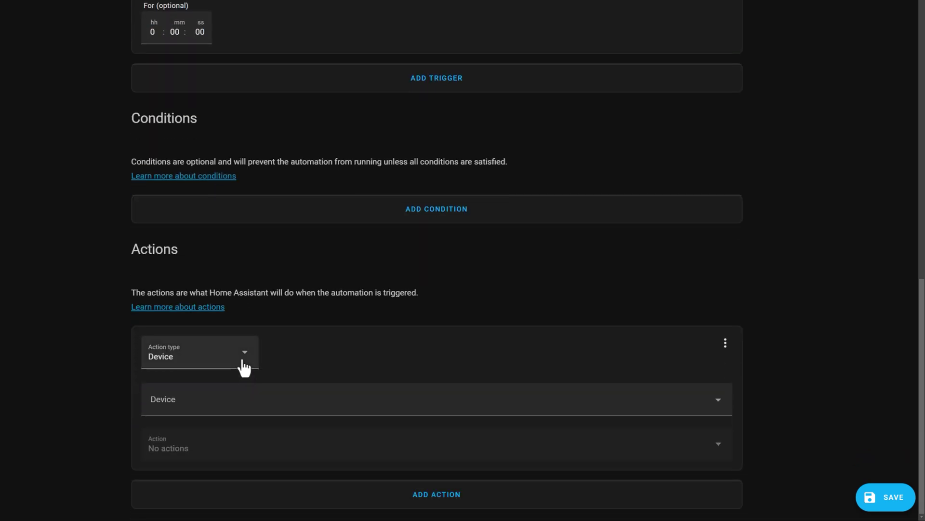
# Step: Make the action a Call service action using Switch: Turn on
pyautogui.click(243, 366)
pyautogui.click(230, 37)
pyautogui.click(225, 423)
pyautogui.write('swi')
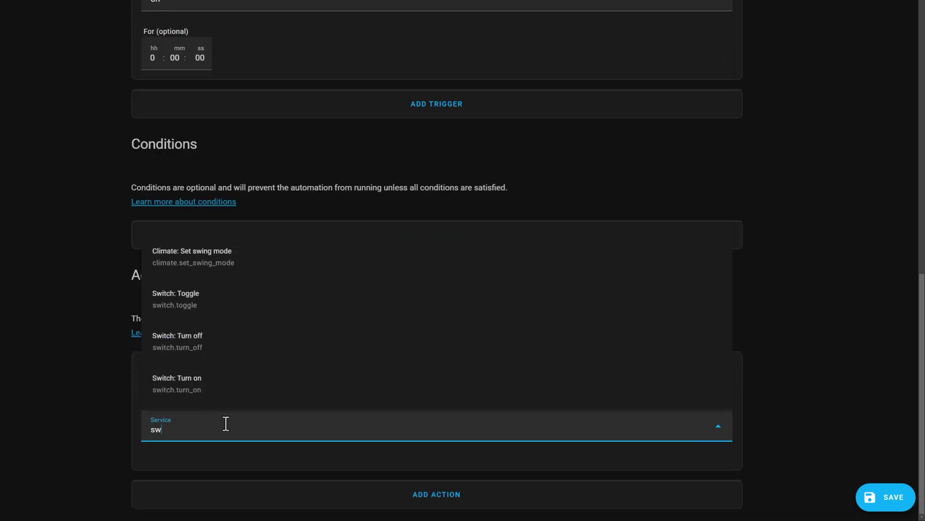
pyautogui.click(228, 383)
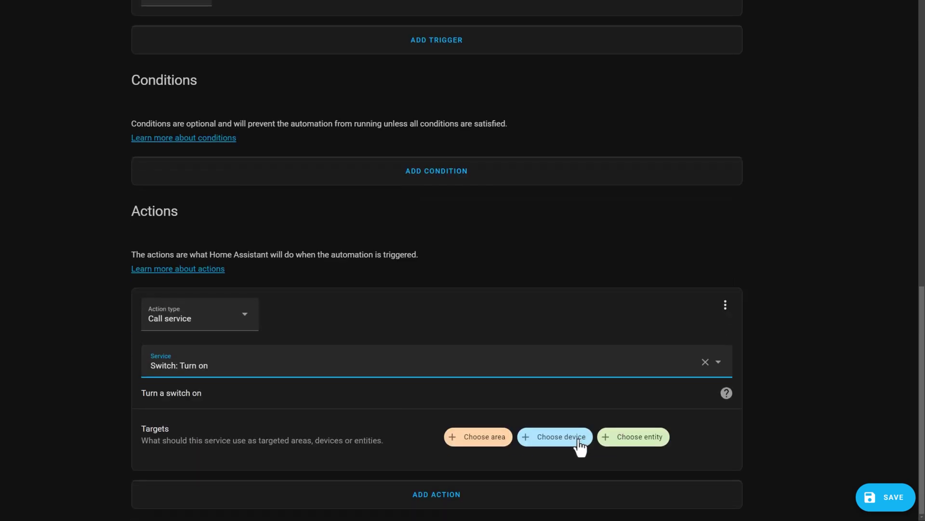
# Step: Target the Bedroom Smart Switch entity with the service call
pyautogui.click(609, 437)
pyautogui.write('n')
pyautogui.press('BackSpace')
pyautogui.write('bedroom')
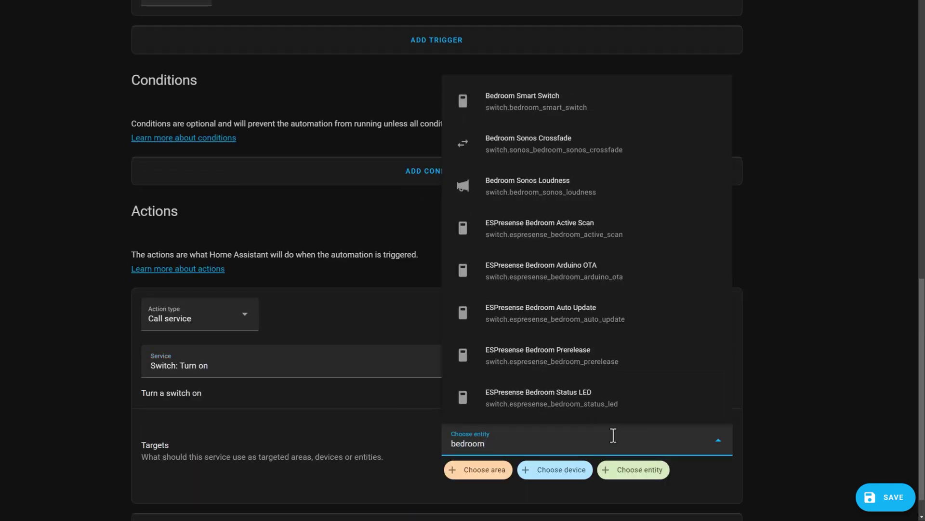
pyautogui.click(541, 101)
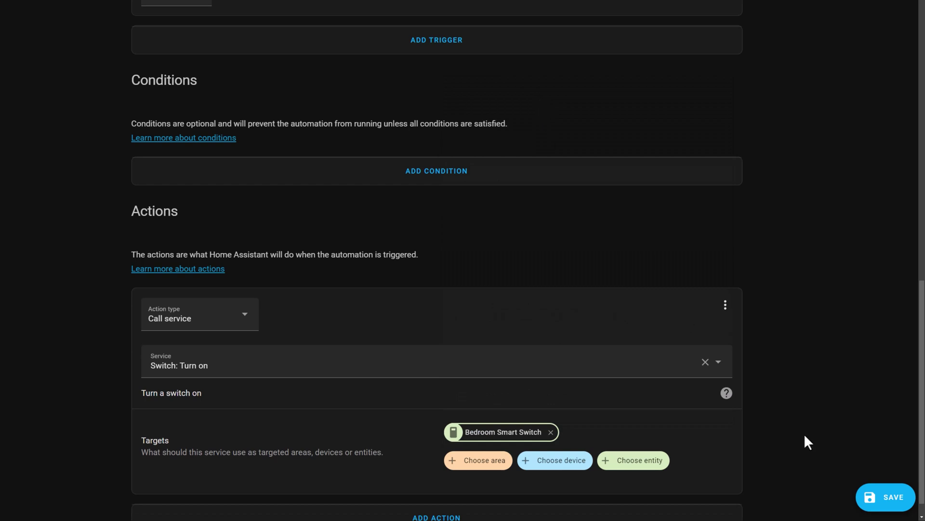